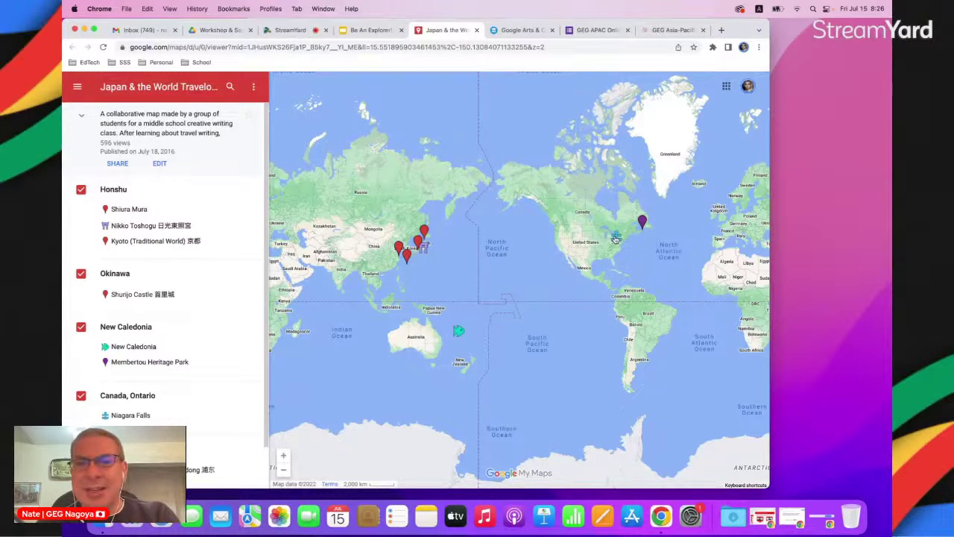
View the New Caledonia place details and browse its photos
click(459, 333)
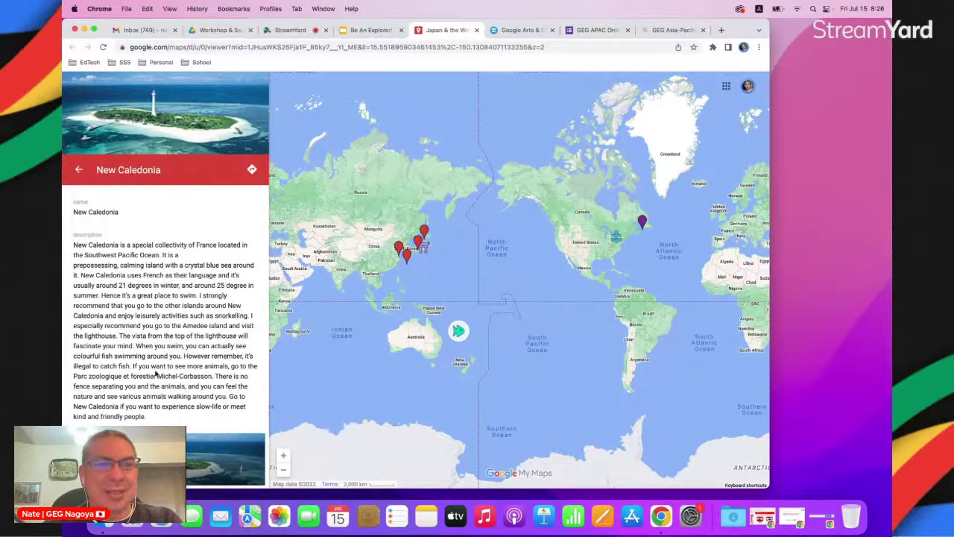
click(226, 456)
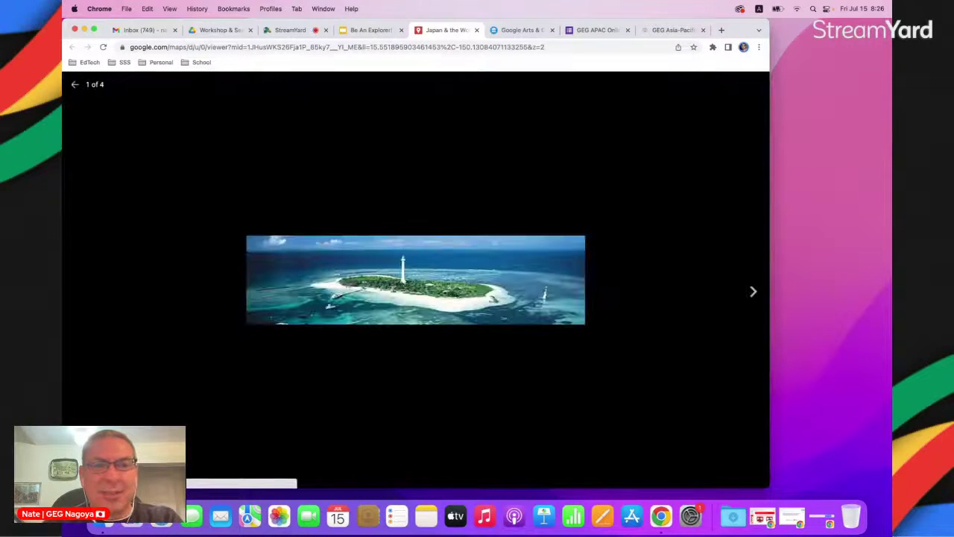
click(752, 292)
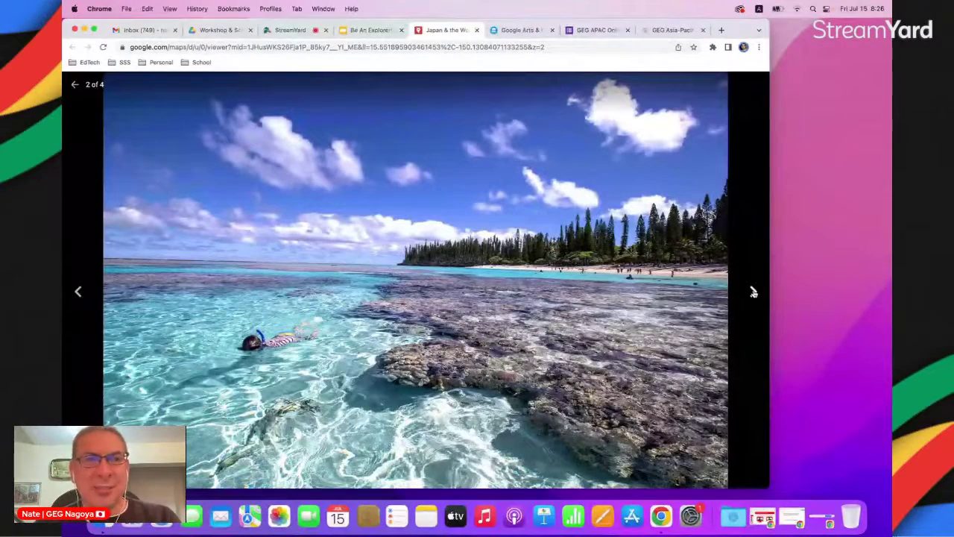
click(75, 84)
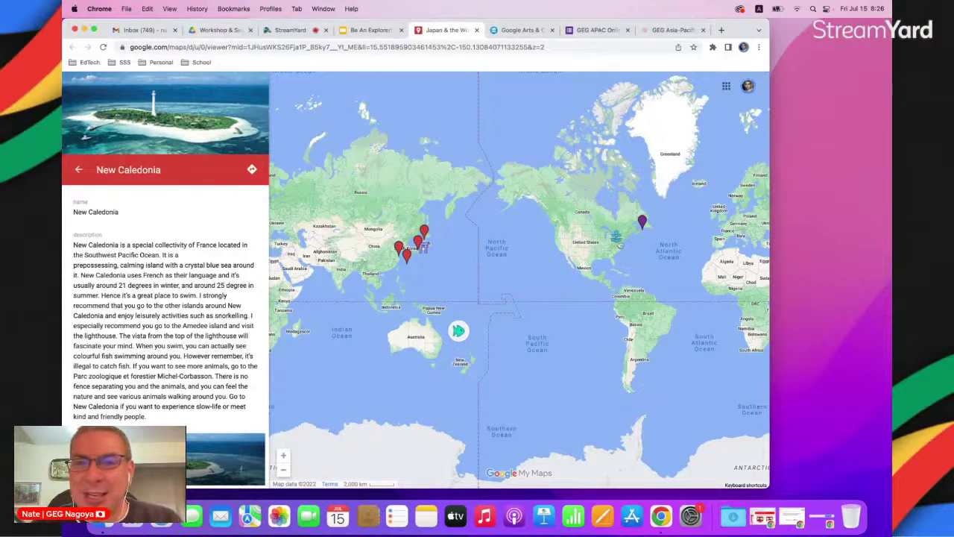
View the Niagara Falls and Nikko Toshogu places, then close the travel map
click(618, 238)
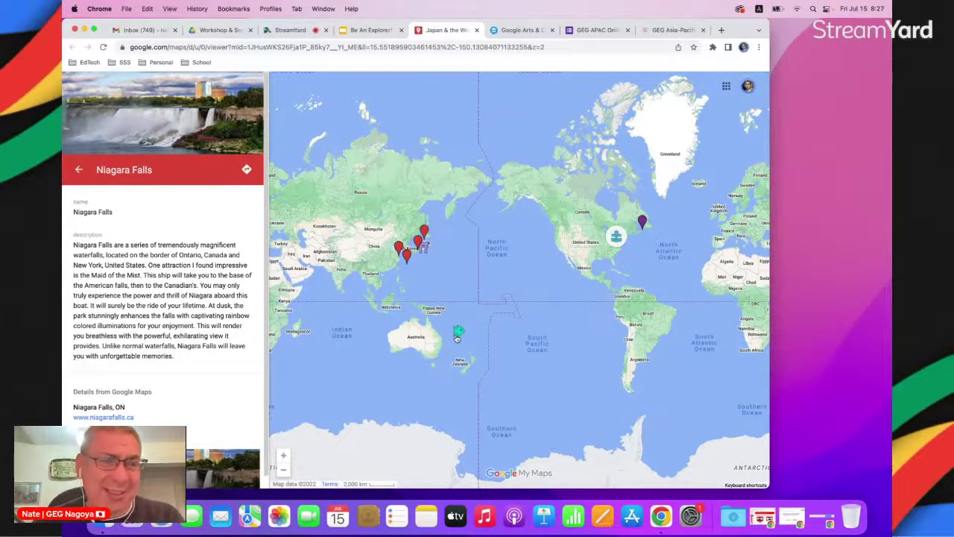
click(422, 247)
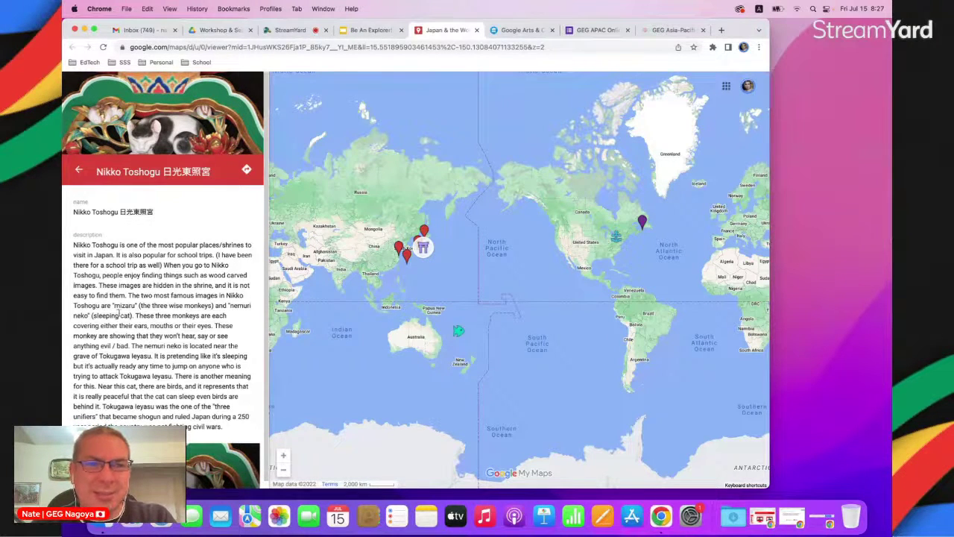
scroll(119, 314, down, 1)
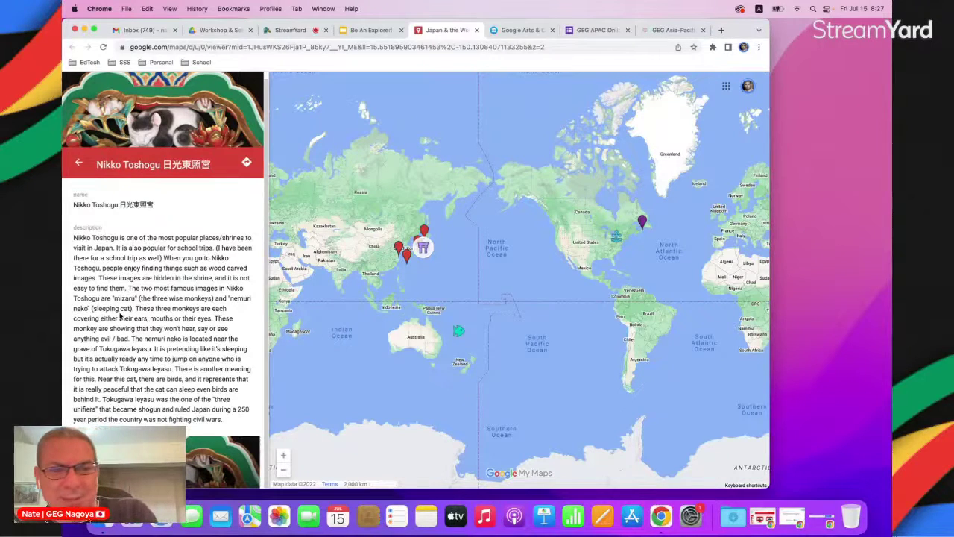
scroll(120, 314, up, 1)
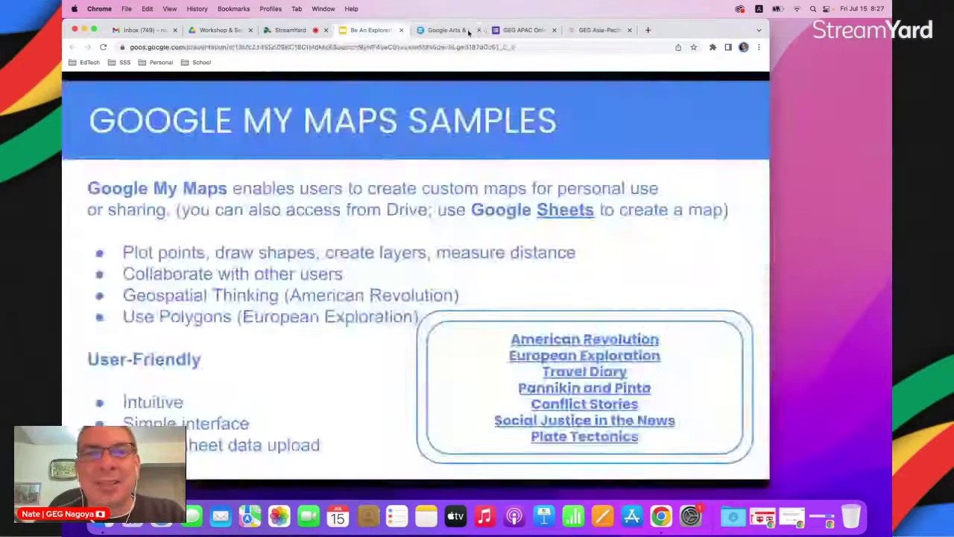
click(476, 30)
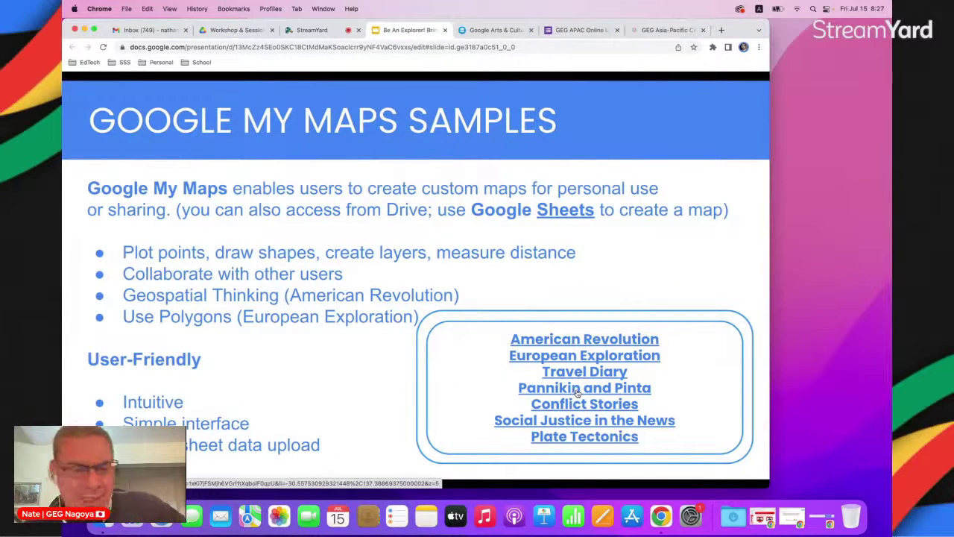
Open the Pannikin and Pinta map of the pelican journey across Australia
click(577, 389)
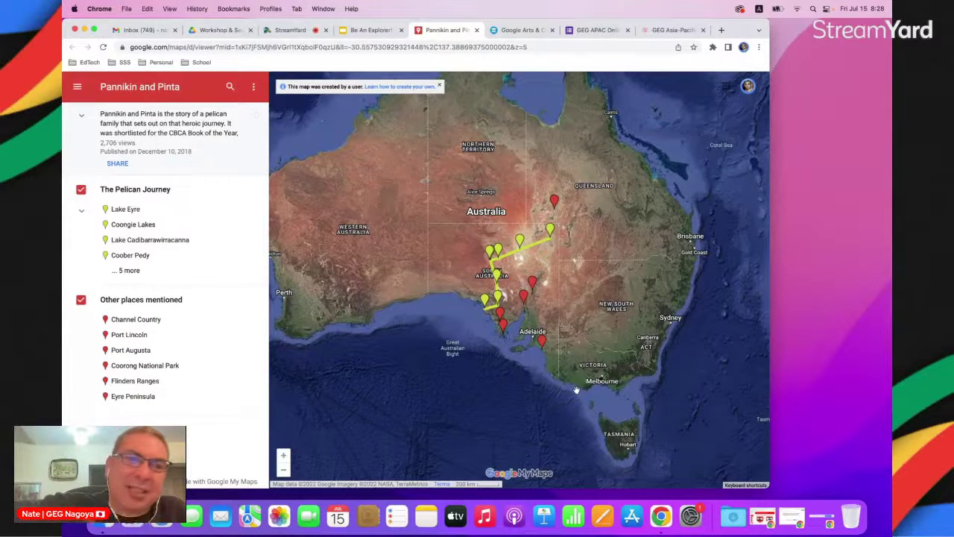
View the Eyre Peninsula, Gawler Ranges, Kingoonya, Opal Fields and Lake Eyre stops, then close the map
click(500, 314)
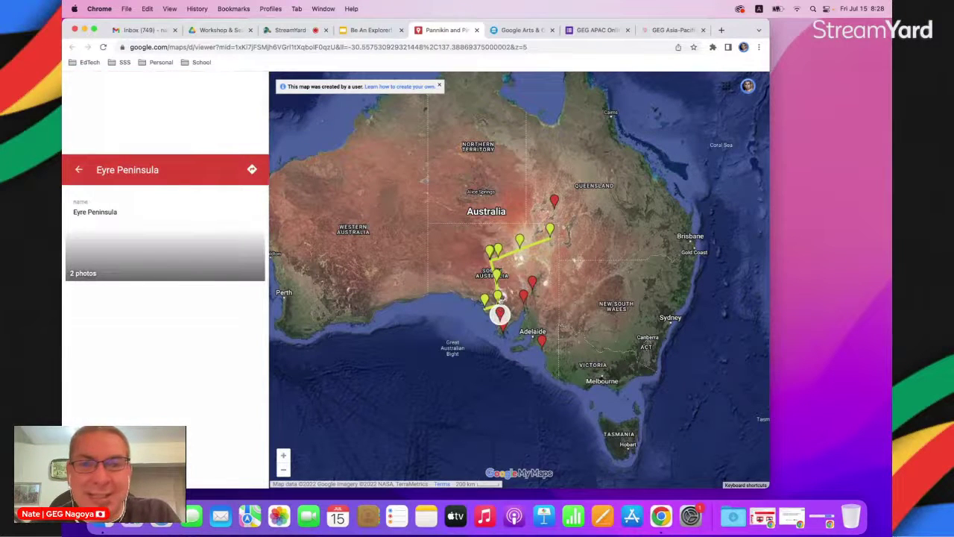
click(498, 296)
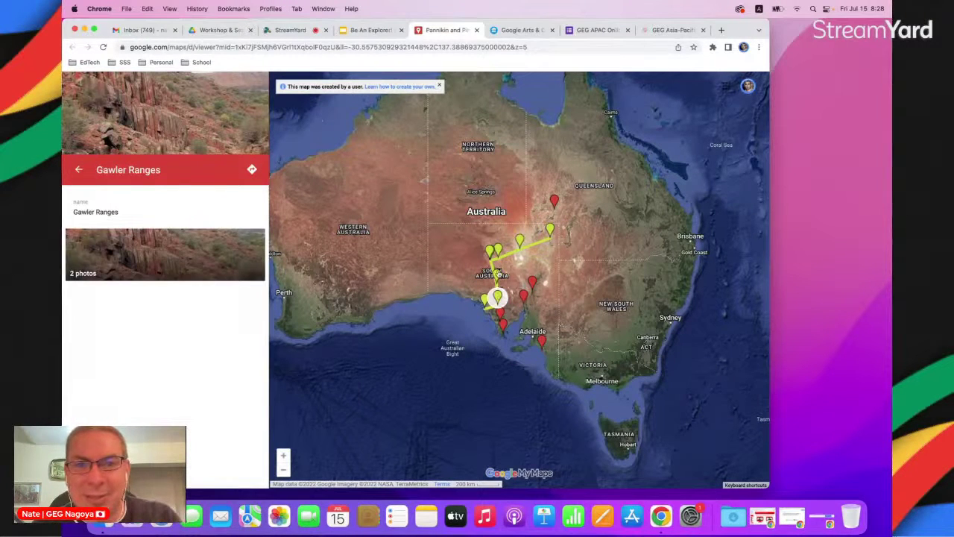
click(497, 275)
click(489, 250)
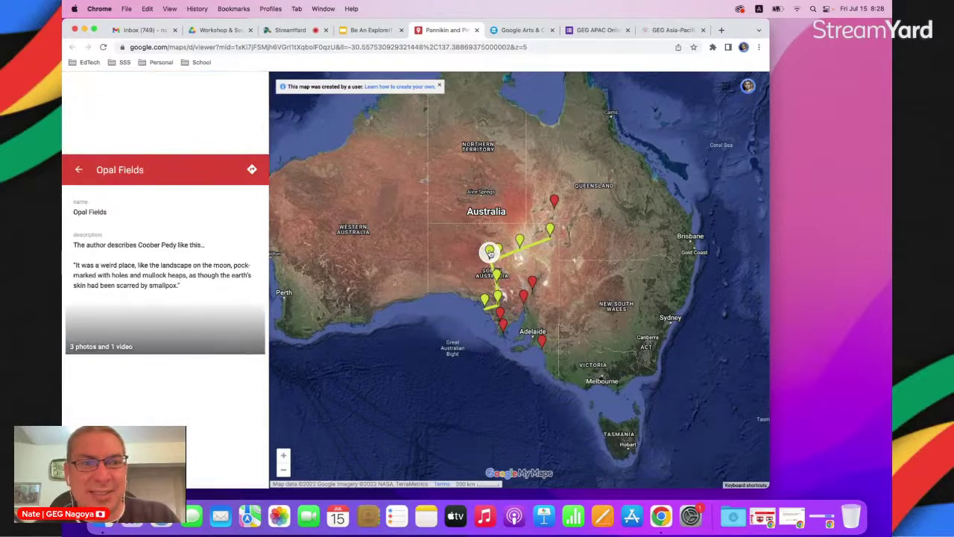
click(520, 242)
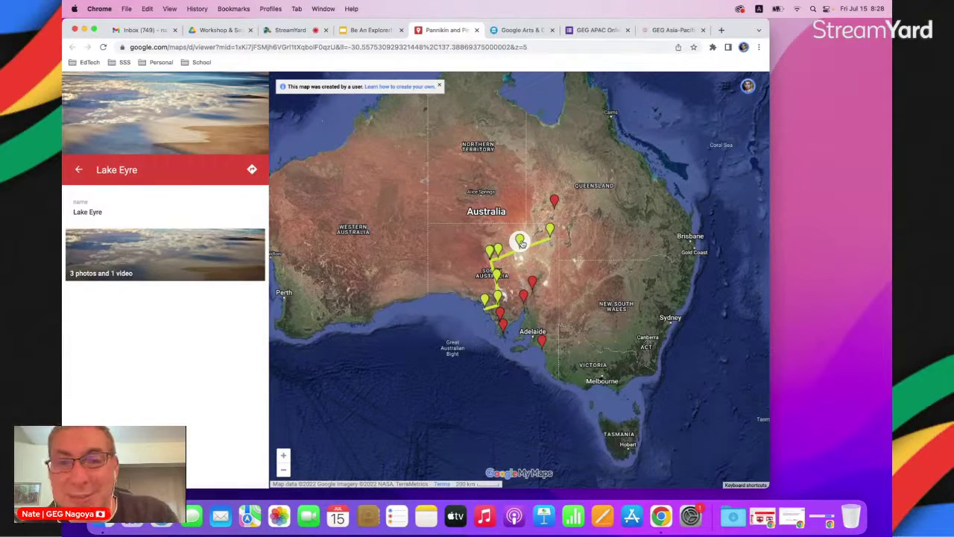
click(79, 170)
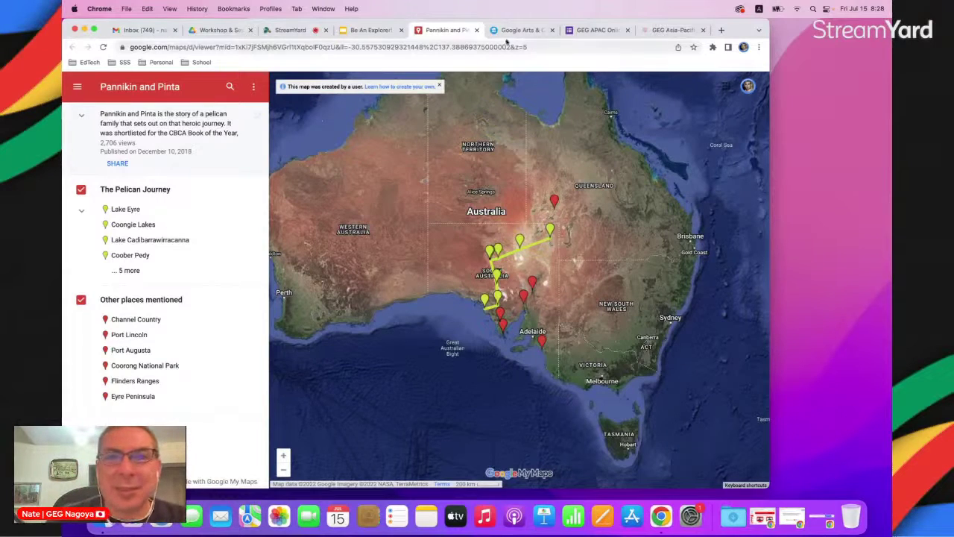
click(483, 30)
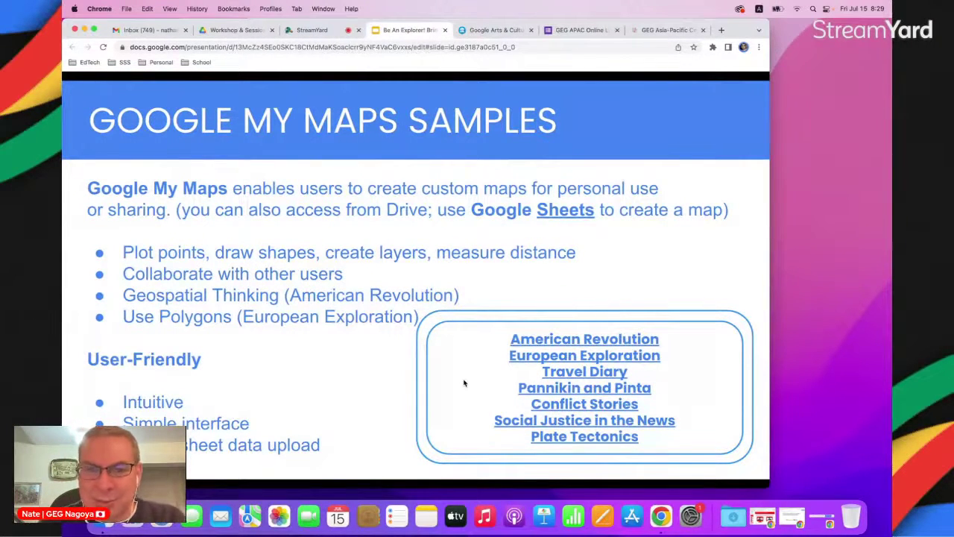
Open the Earth's Tectonic Plates map from the Plate Tectonics link
click(545, 437)
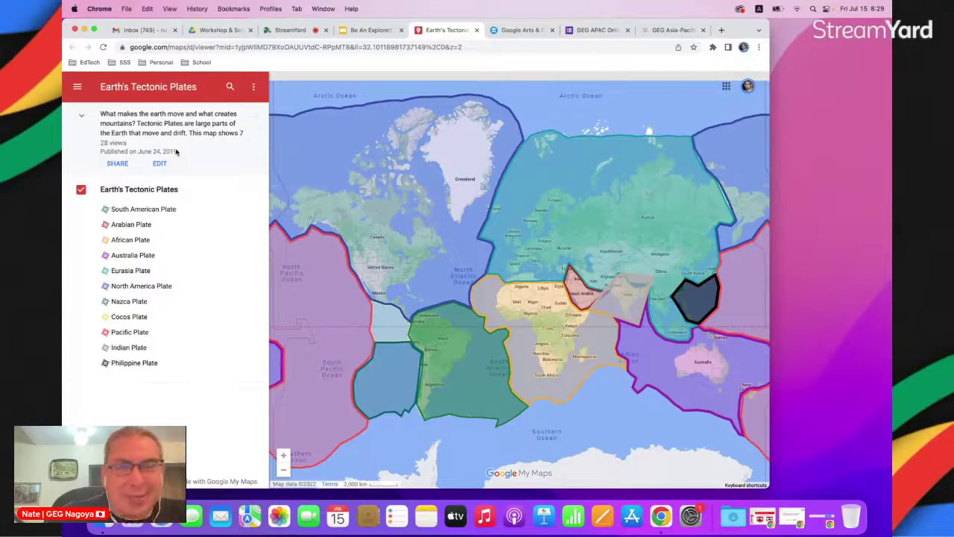
Inspect the North America, Eurasia, Pacific, South American, African and Australia plates, then close the map
click(311, 161)
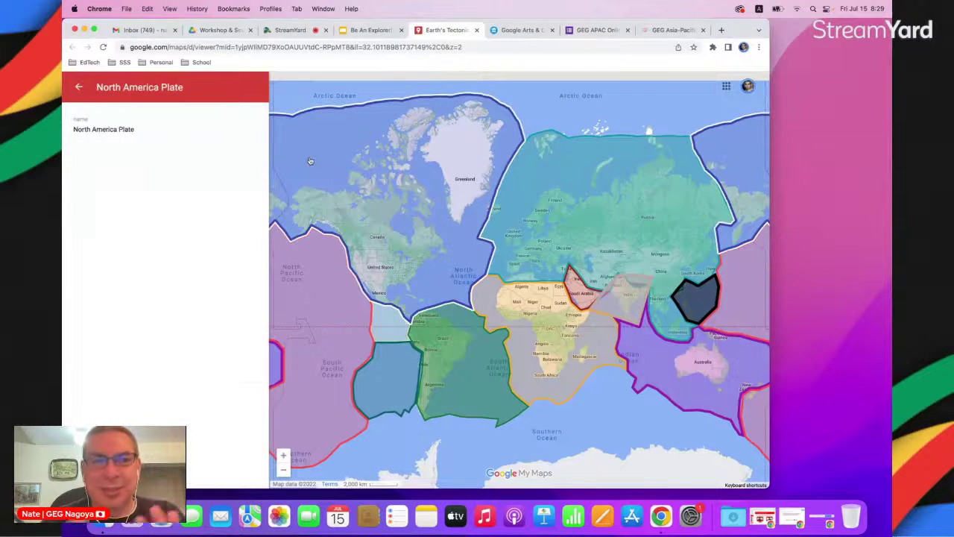
click(643, 193)
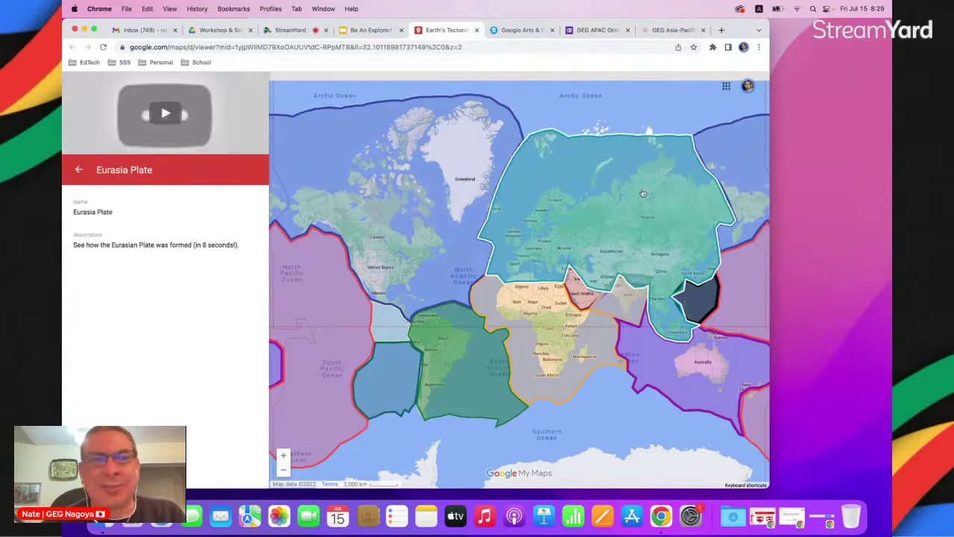
click(331, 375)
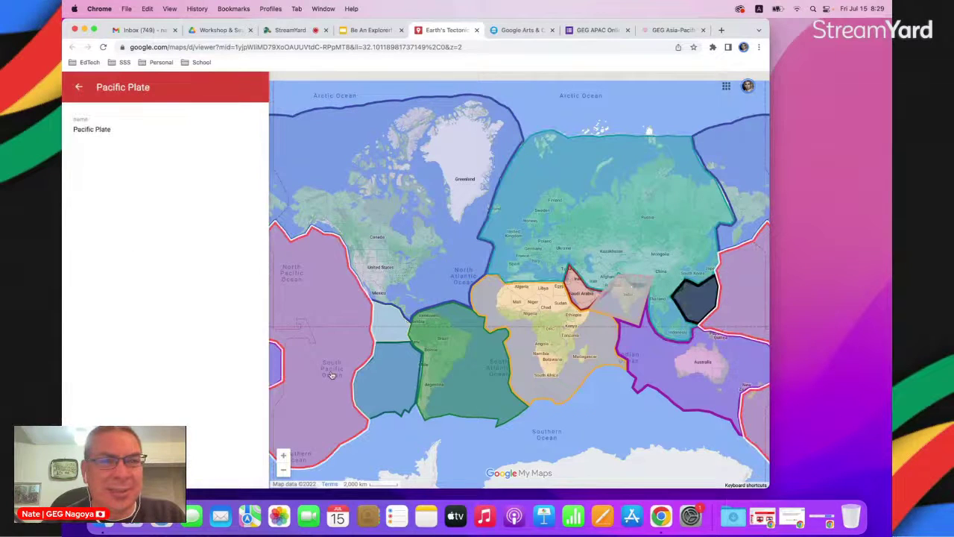
click(486, 366)
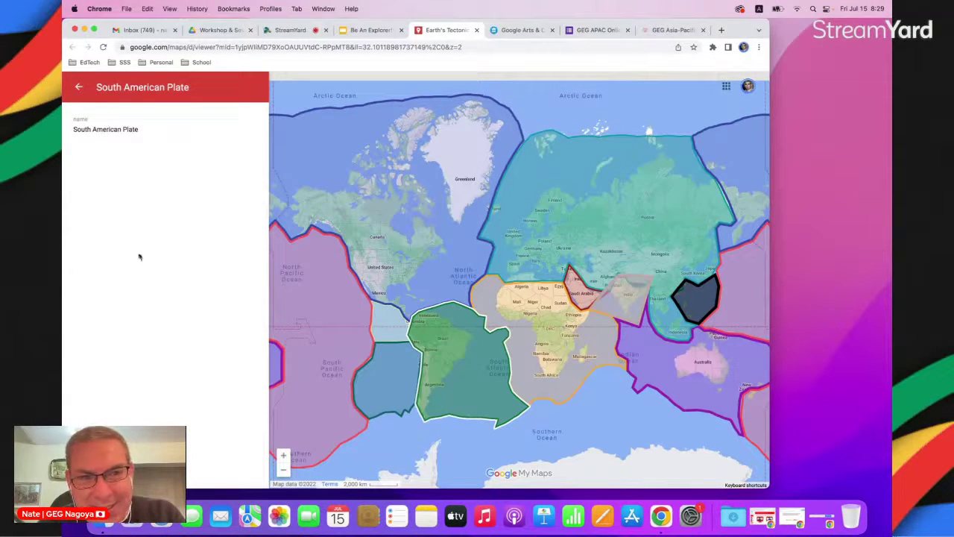
click(565, 348)
click(694, 353)
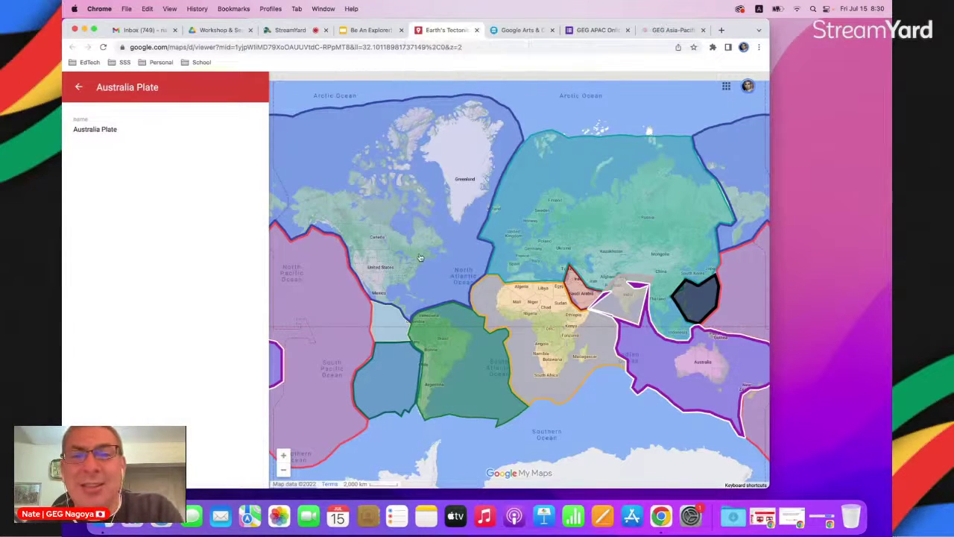
click(558, 241)
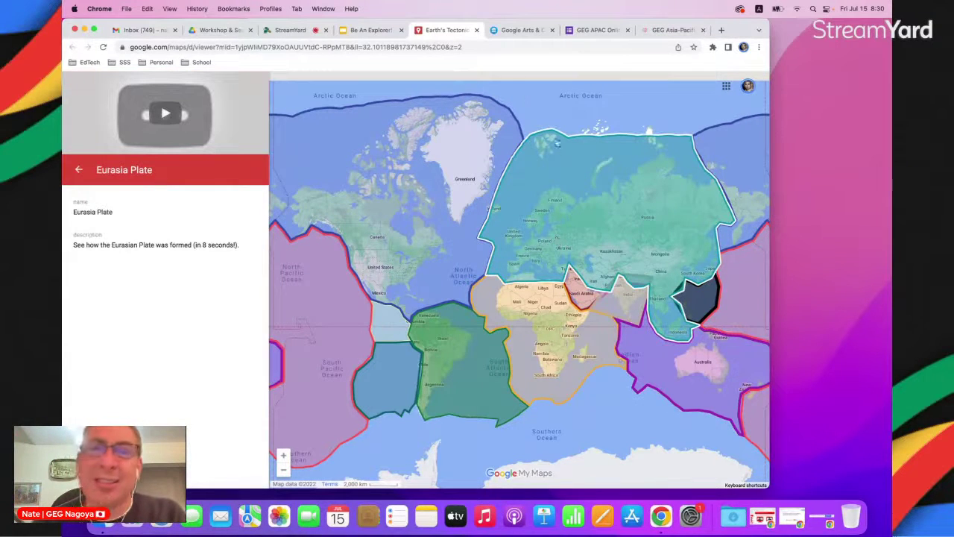
click(477, 31)
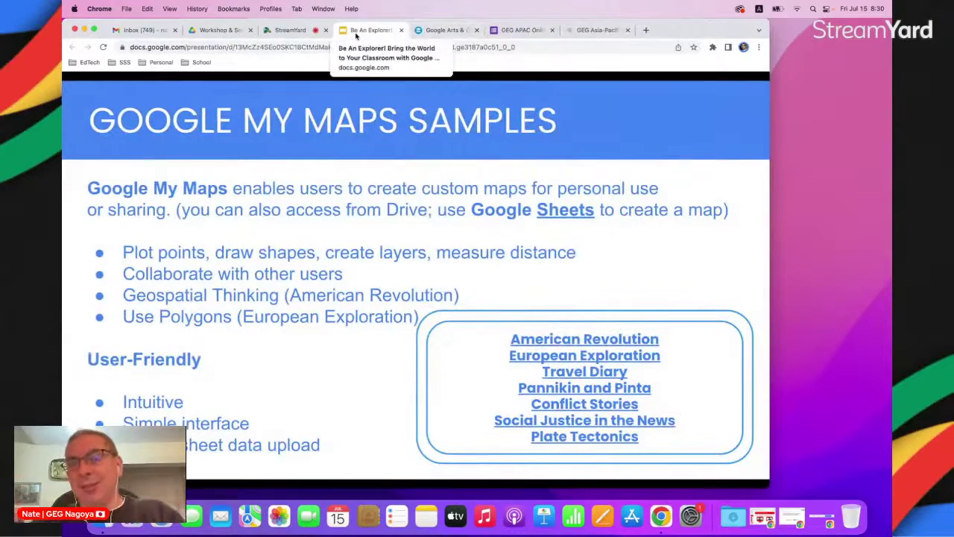
Present the slides full screen and open the Causes of the American Revolution map
key(ctrl+super+f)
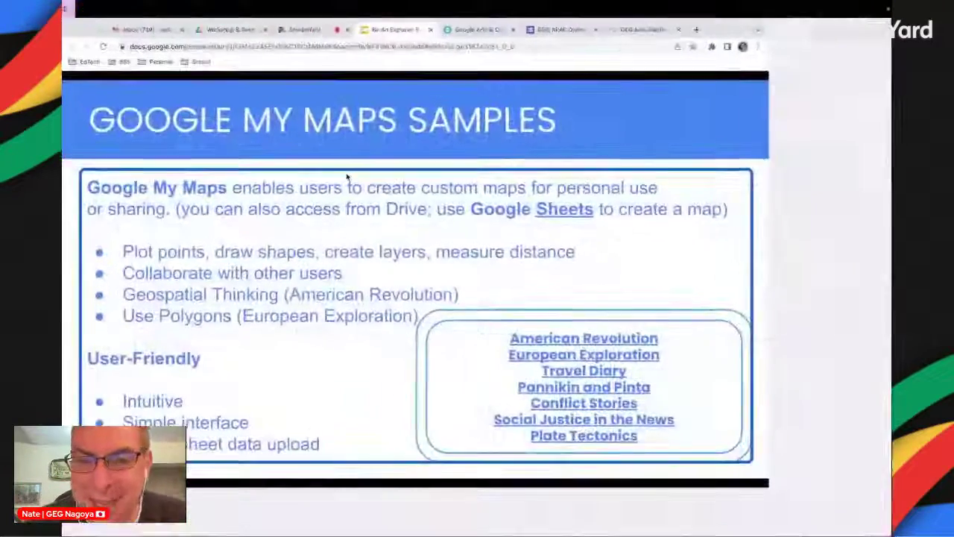
key(Right)
key(Right)
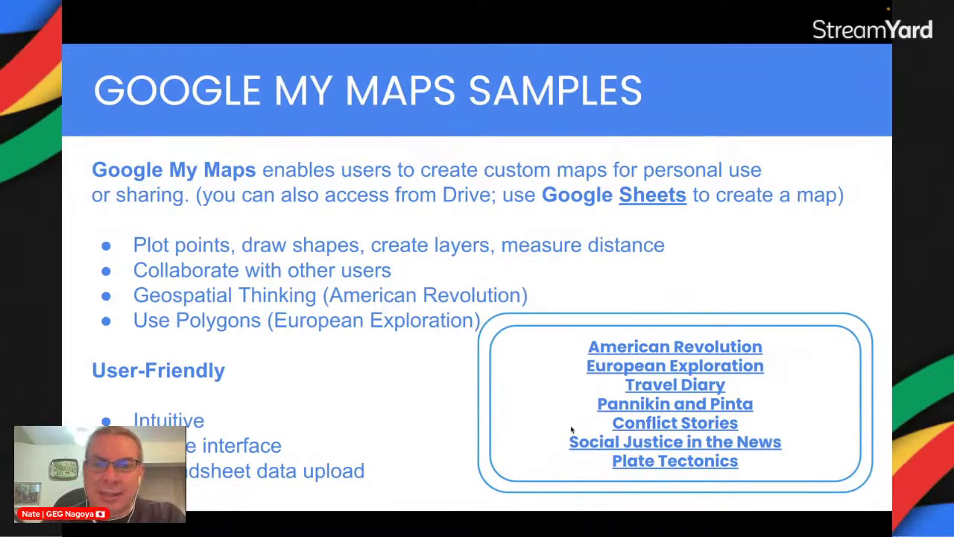
click(622, 349)
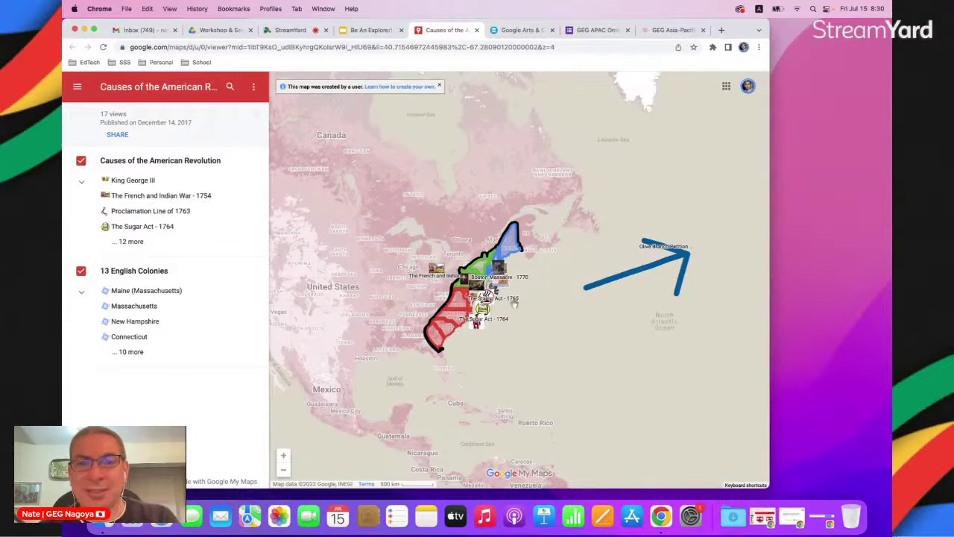
View Virginia, Pennsylvania, New York, Massachusetts, New Hampshire and South Carolina colonies, then close the map
scroll(514, 304, up, 2)
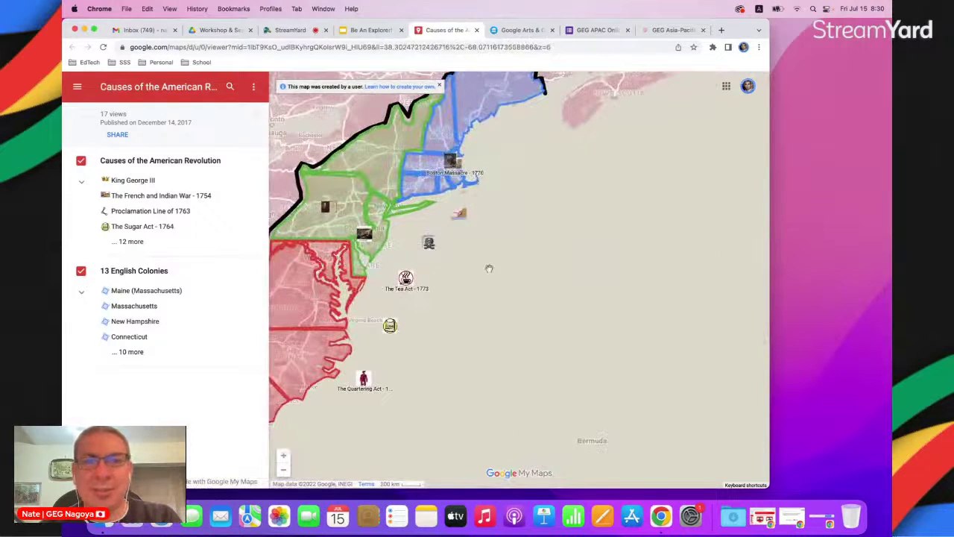
drag(489, 268, 669, 254)
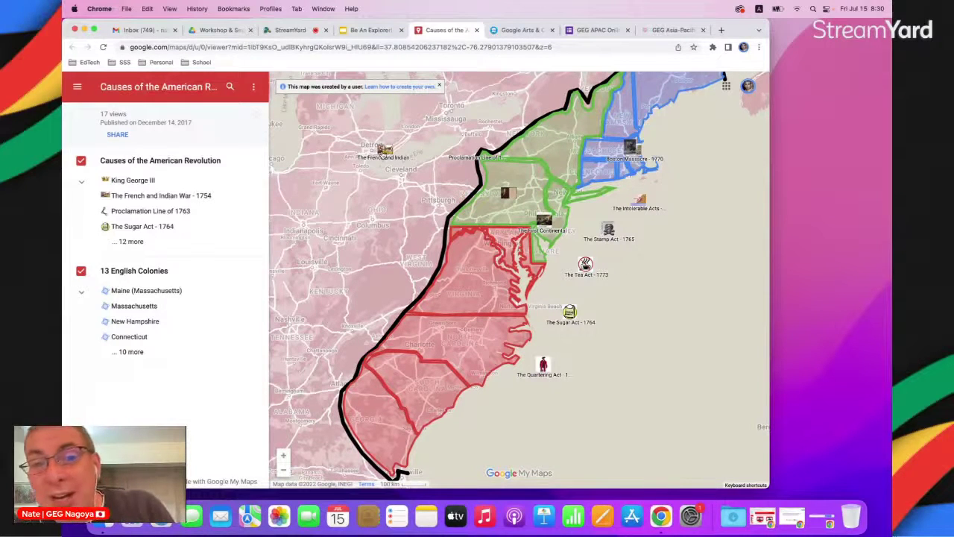
click(488, 256)
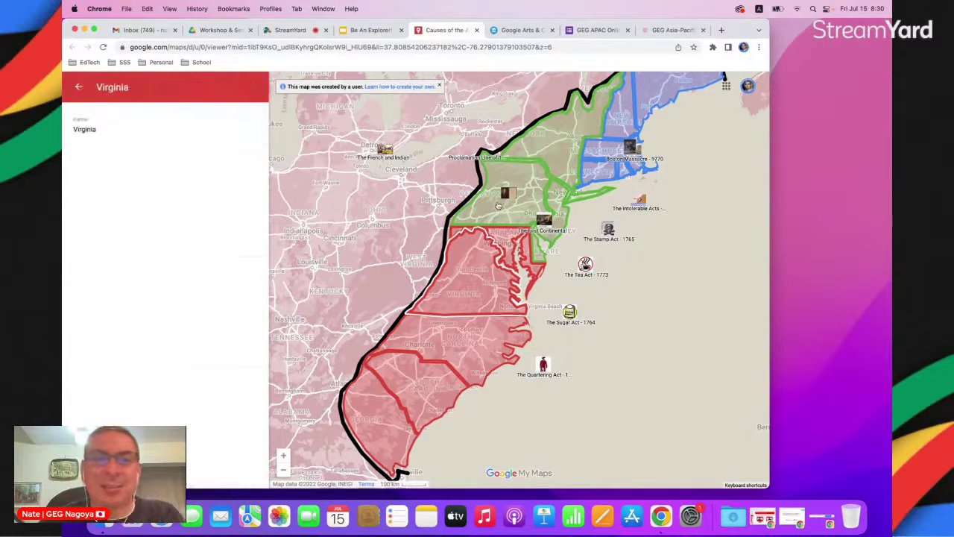
click(498, 205)
click(563, 128)
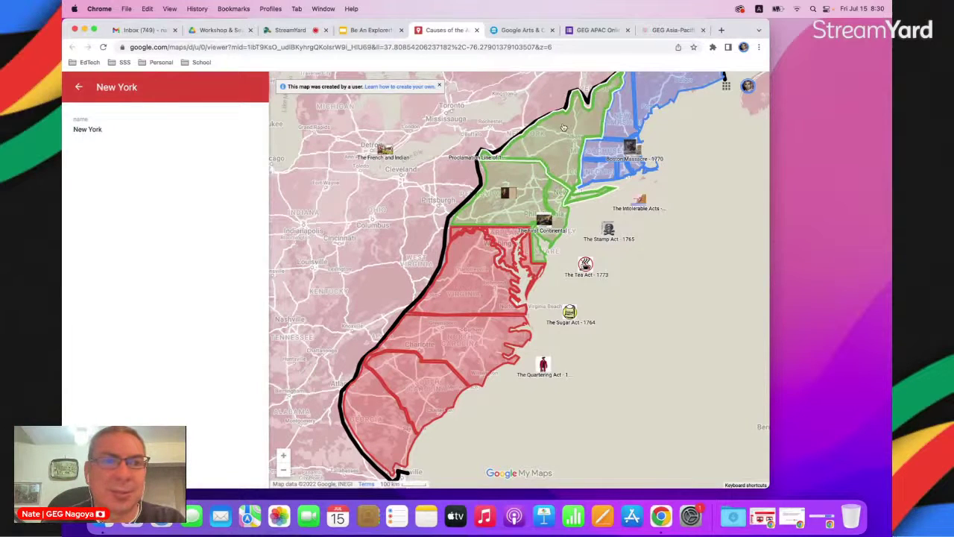
click(656, 94)
click(610, 125)
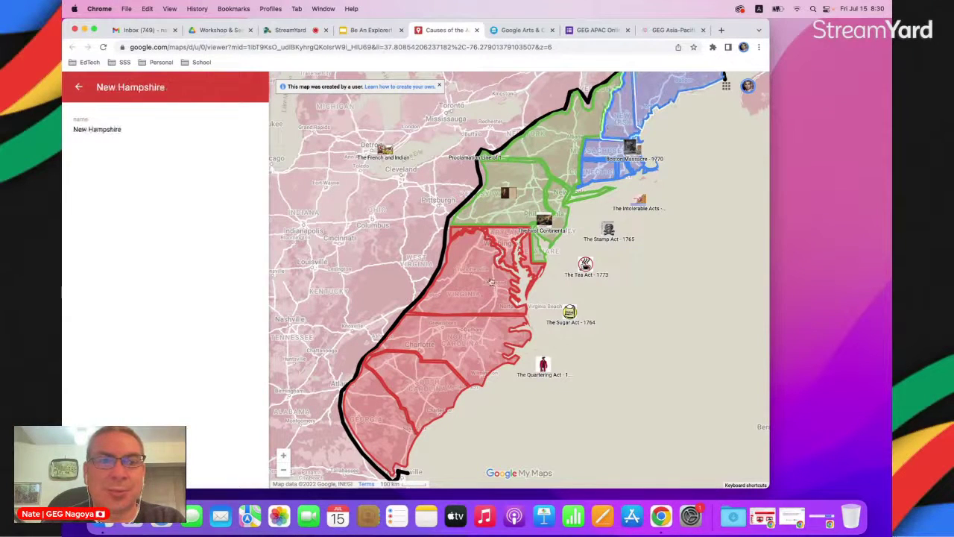
click(435, 383)
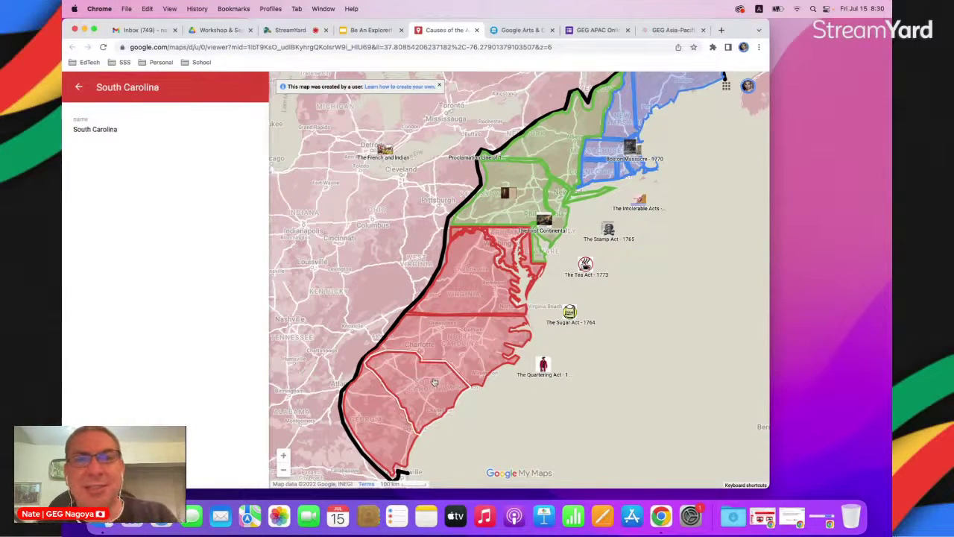
click(478, 30)
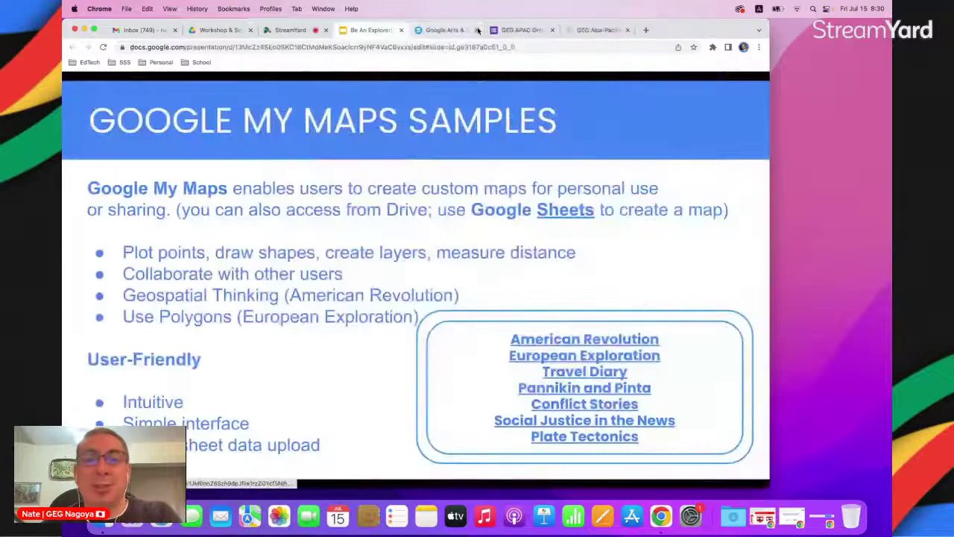
Present the slideshow, advance to Google My Maps Samples, and open the Conflict Stories map
key(ctrl+super+f)
key(Right)
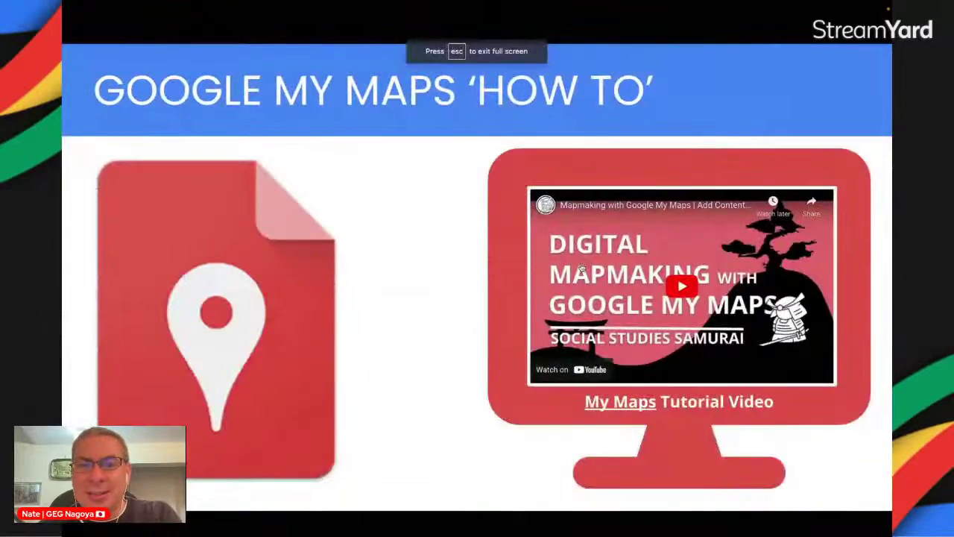
key(Right)
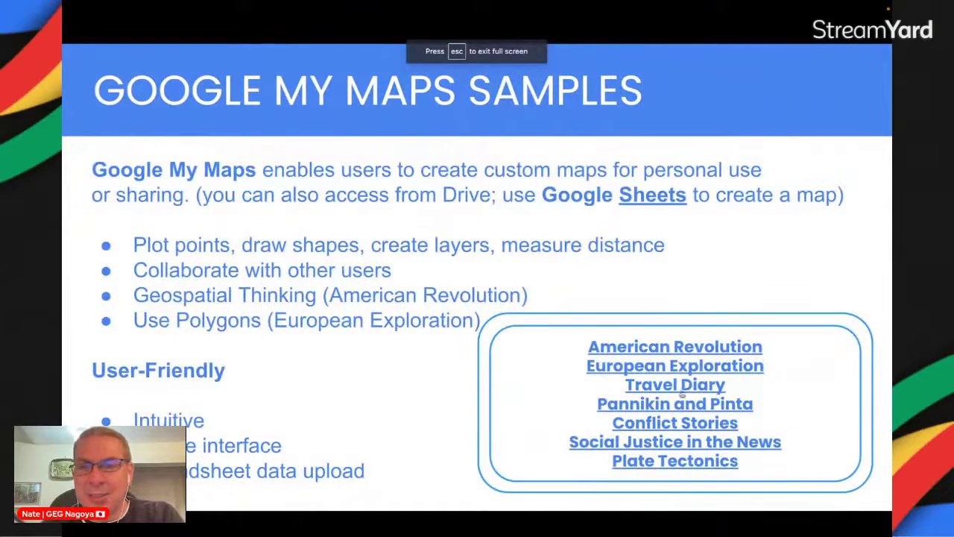
click(656, 423)
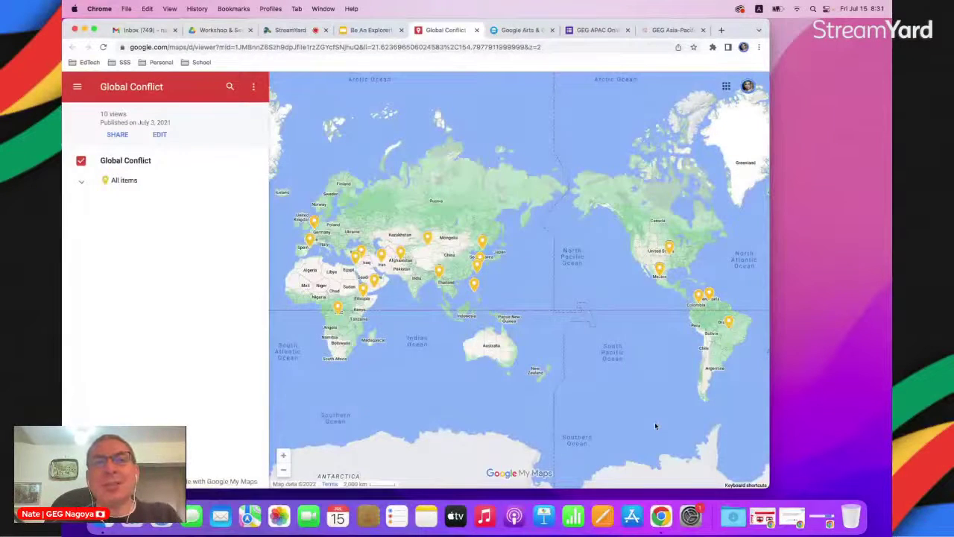
Expand all conflict places and read the North Korea and Senkaku and Diaoyu Islands entries
click(82, 185)
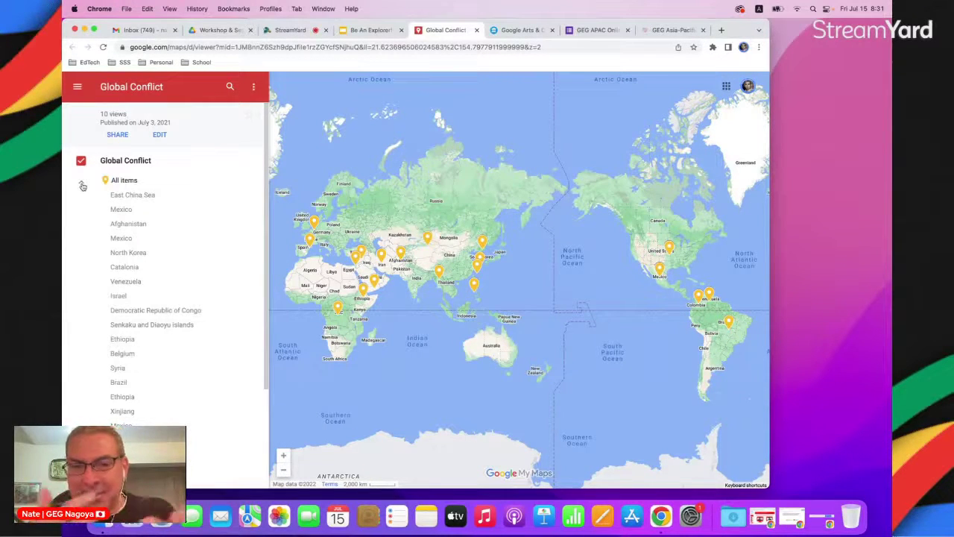
click(124, 254)
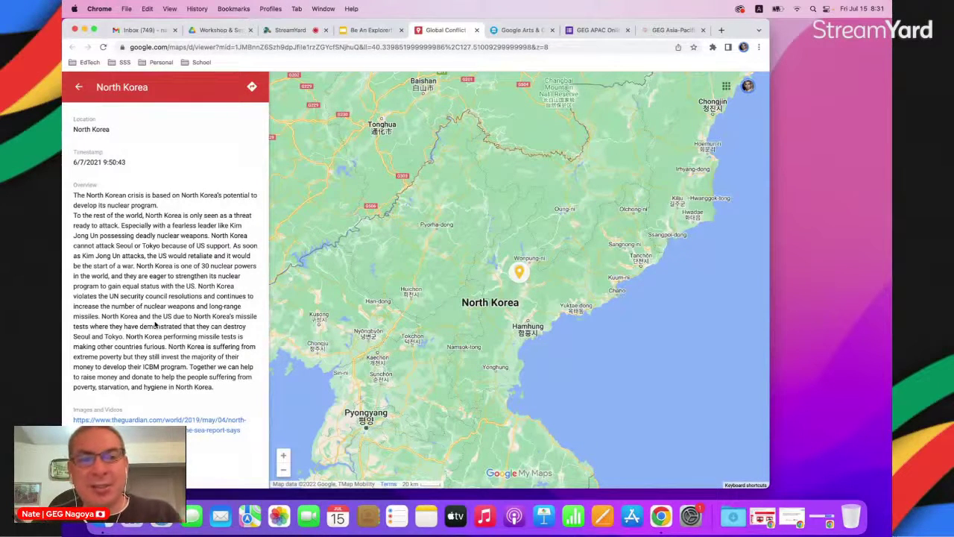
click(79, 87)
click(121, 322)
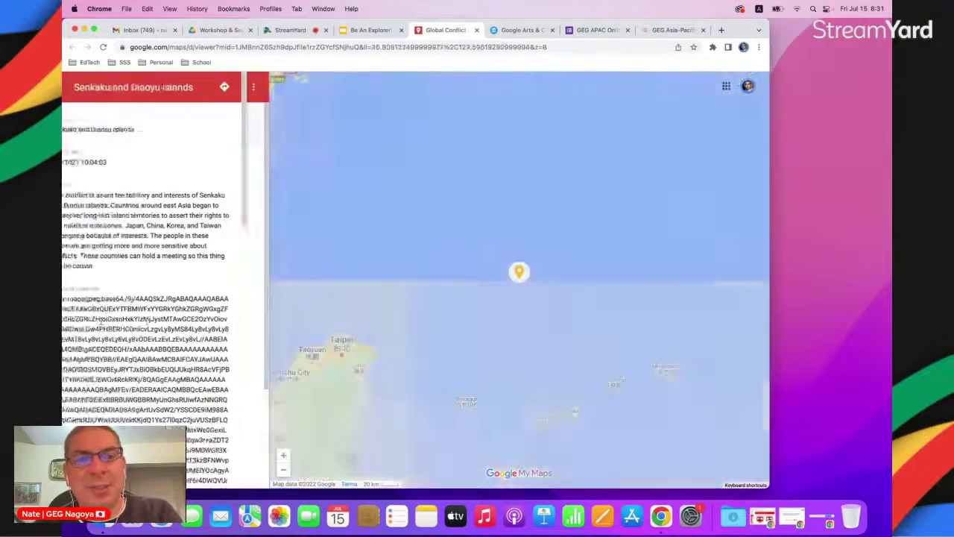
scroll(156, 205, down, 10)
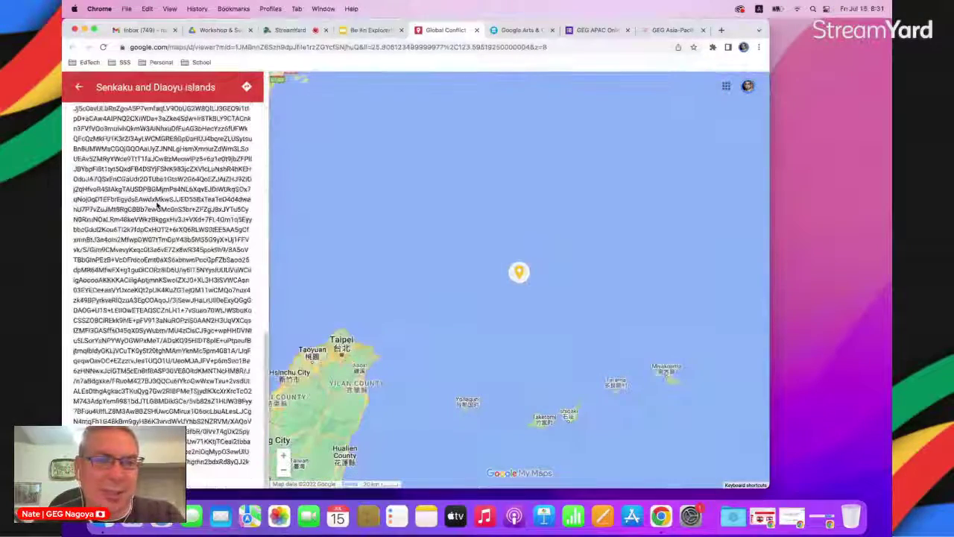
scroll(161, 220, up, 10)
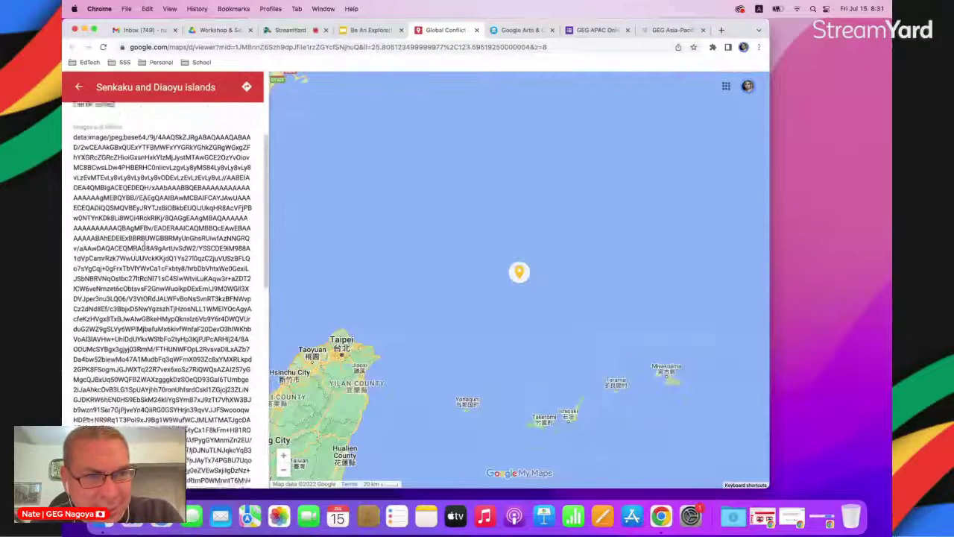
scroll(144, 245, up, 5)
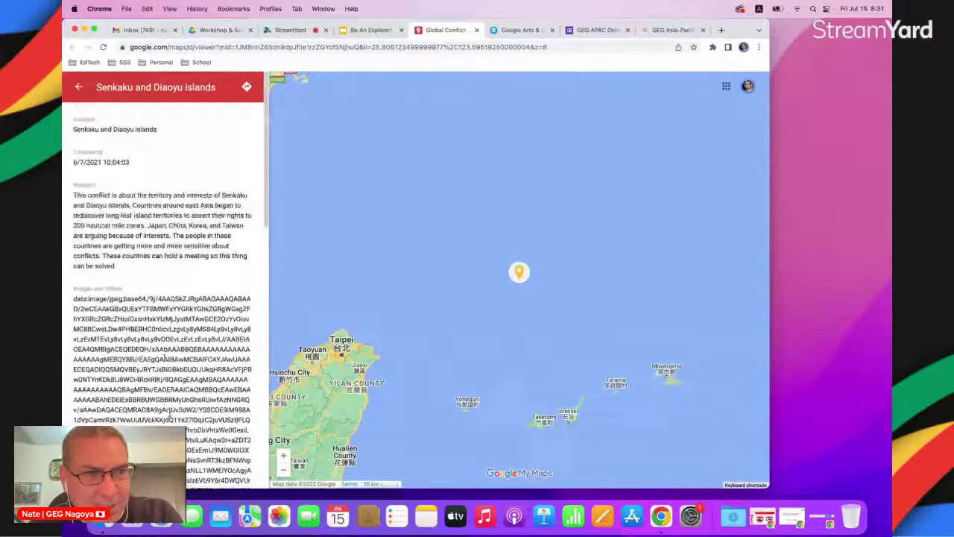
click(77, 87)
Read the Brazil entry, then close Global Conflict and open the Social Justice in the News map
click(123, 386)
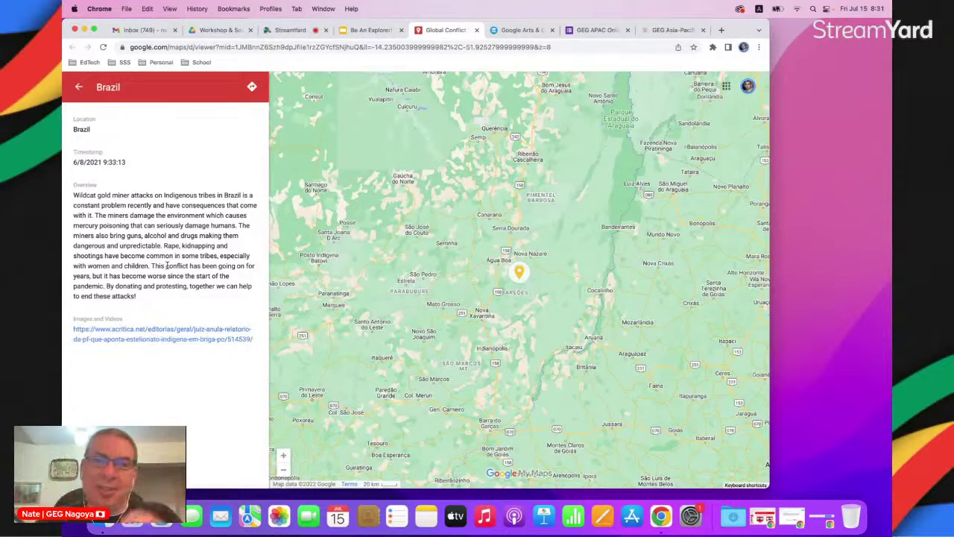
click(80, 88)
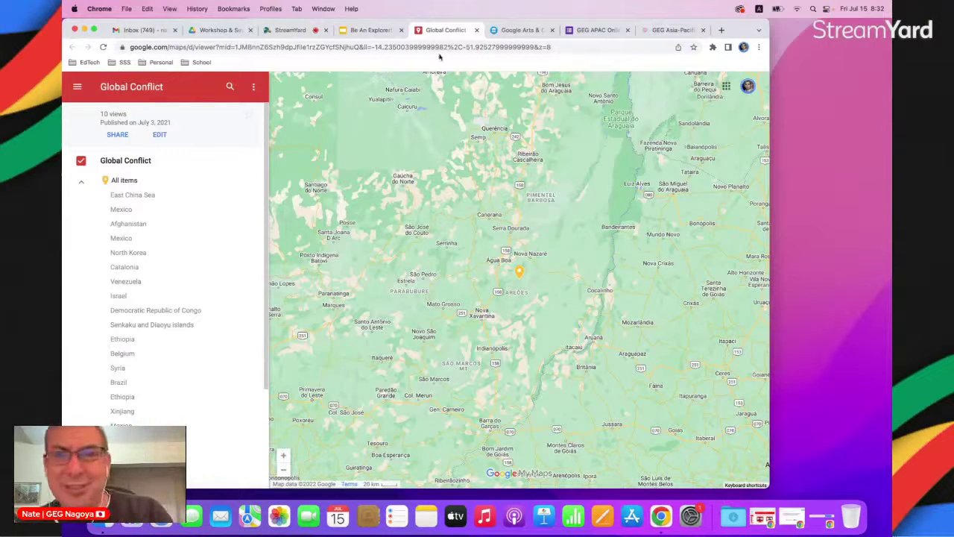
click(477, 30)
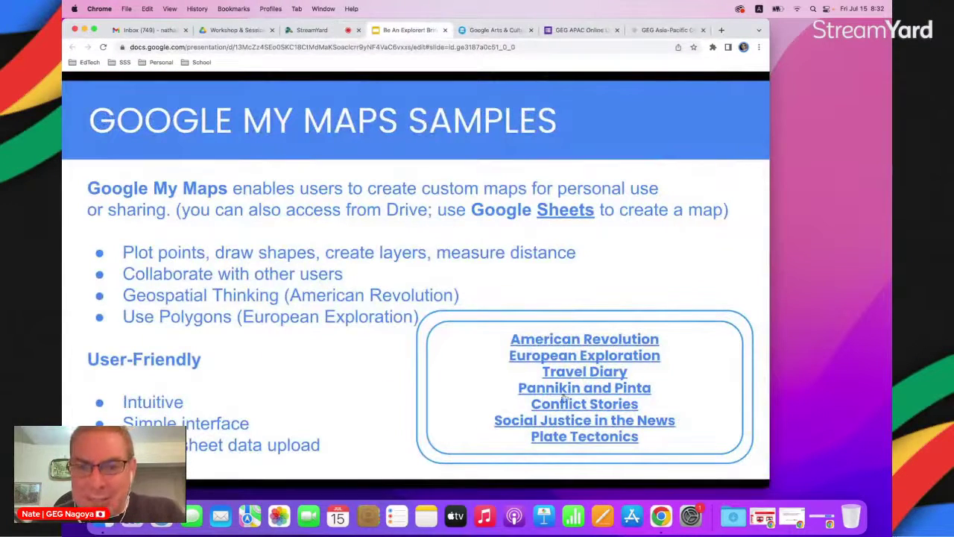
click(561, 422)
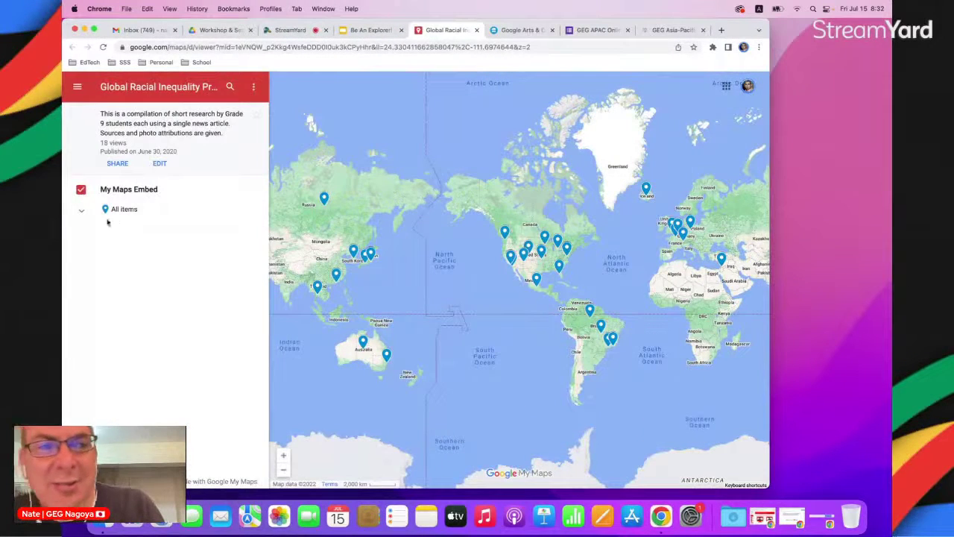
Expand all places, view the Hong Kong, Manaus, Rio, Bangkok and Australia entries, then close the map
click(82, 211)
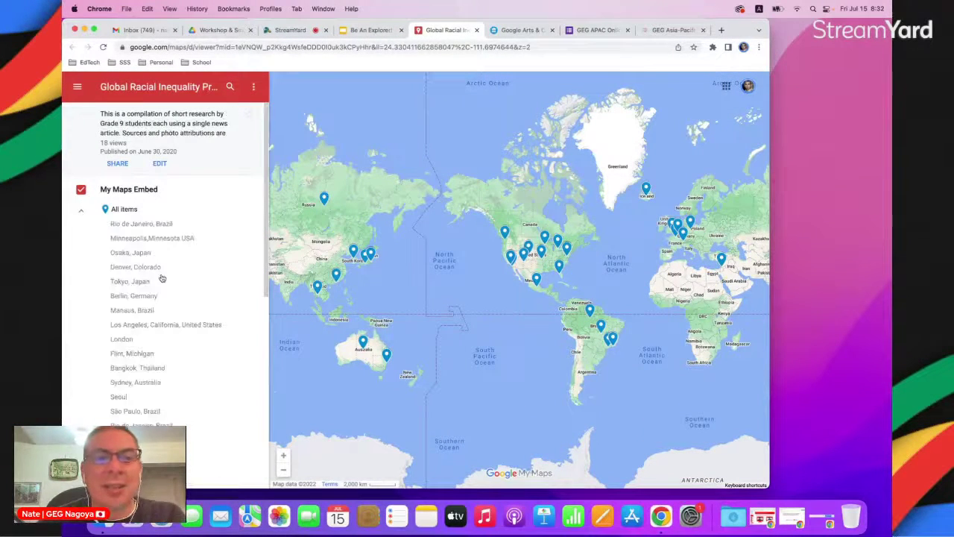
click(337, 274)
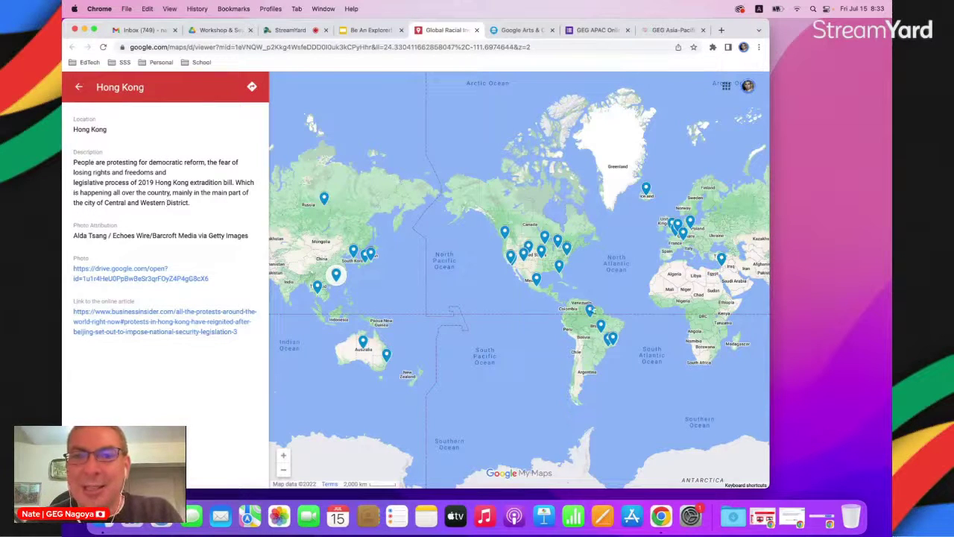
click(591, 309)
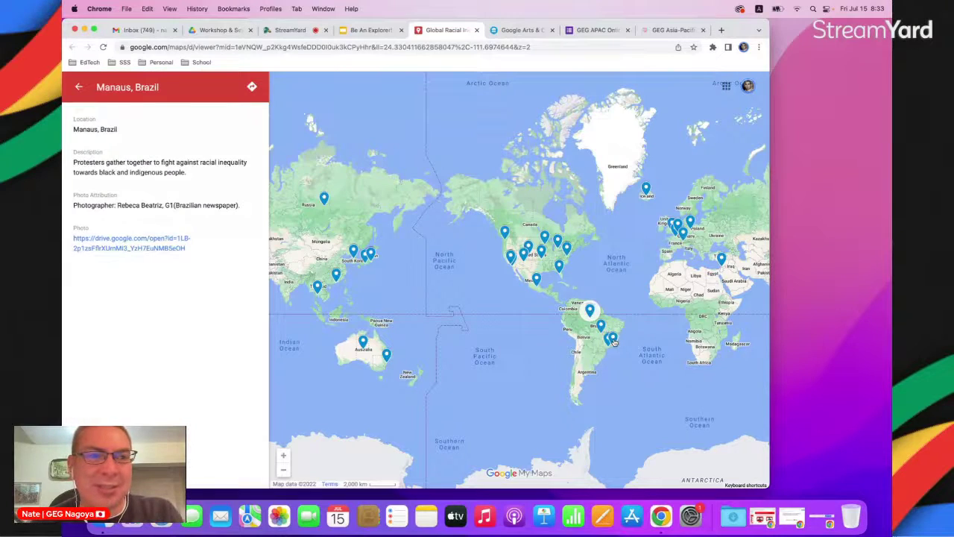
click(613, 340)
click(336, 276)
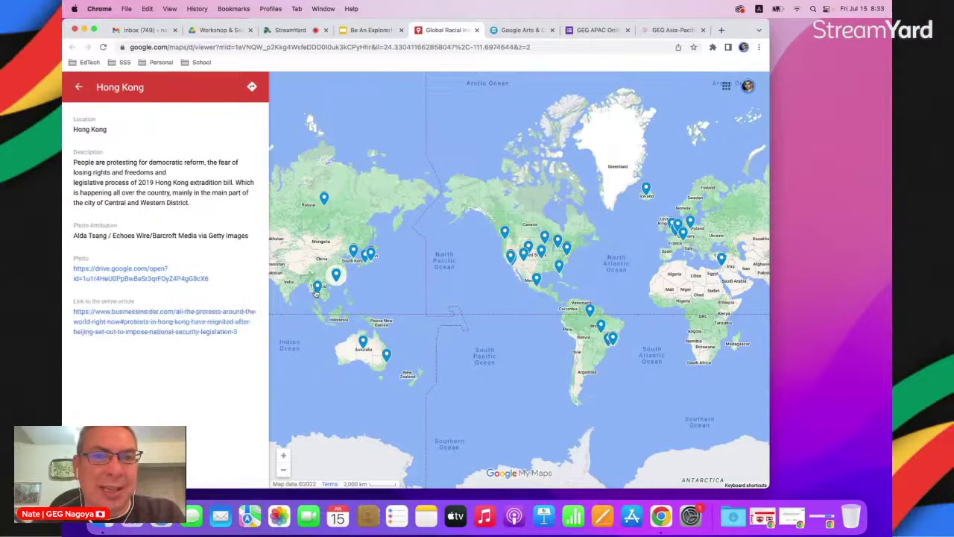
click(317, 289)
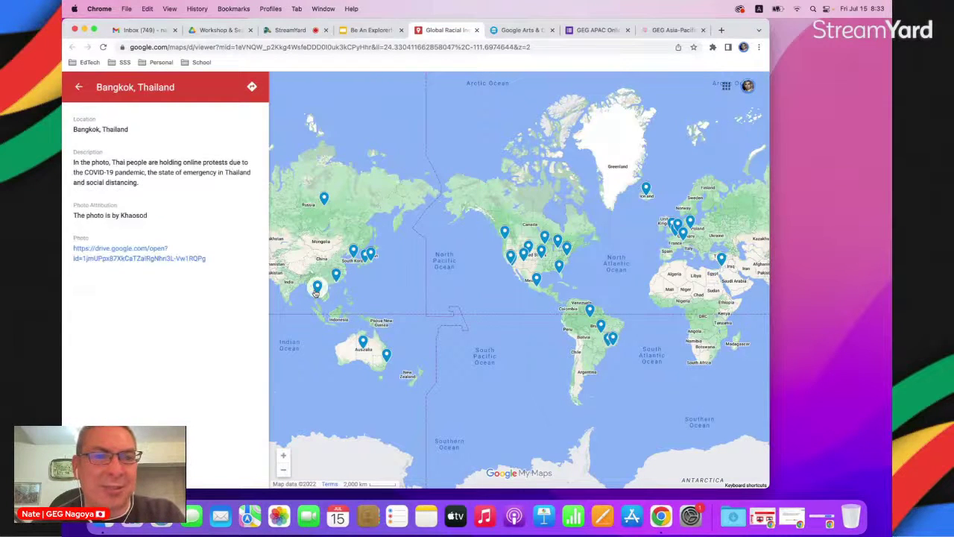
click(363, 343)
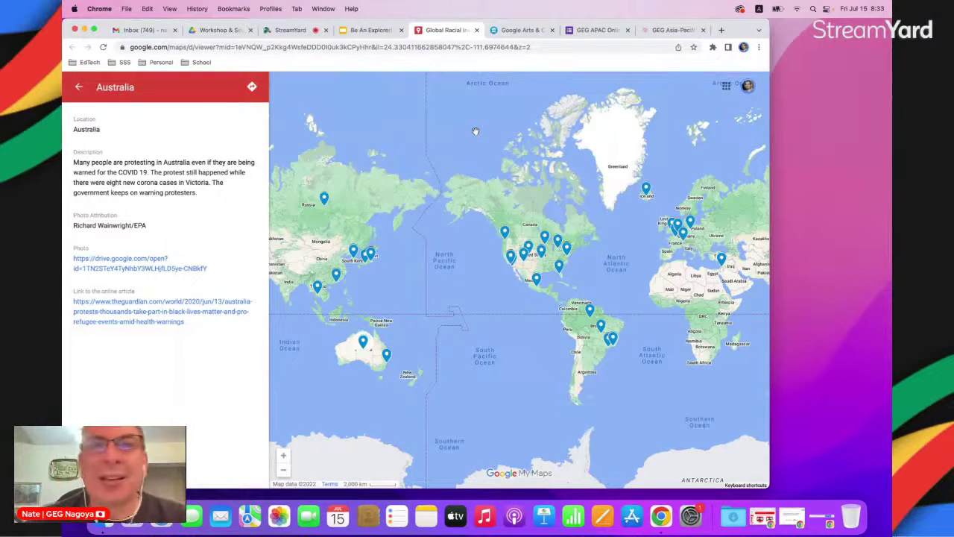
click(477, 30)
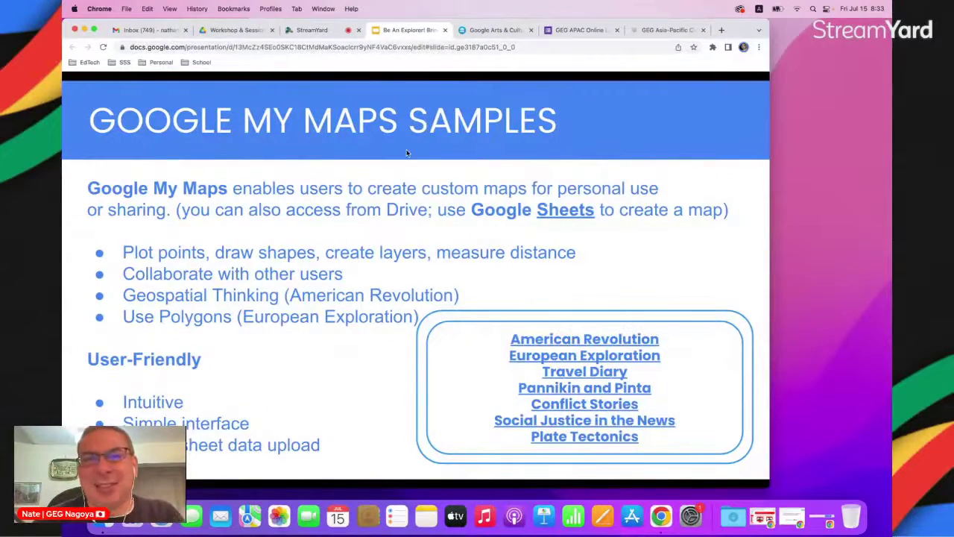
Present past the My Maps and My Maps with Forms slides, then open the Google Arts & Culture link
key(super+shift+f)
key(Right)
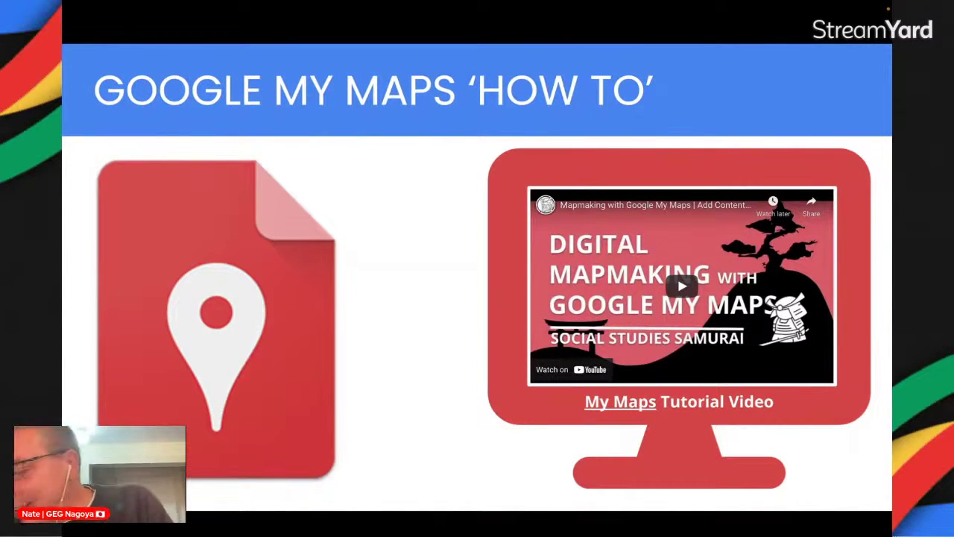
key(Right)
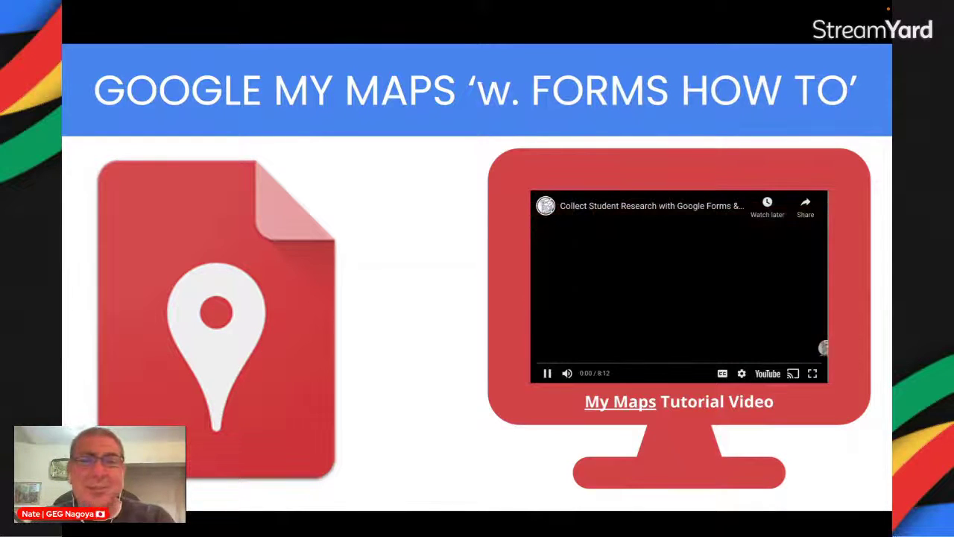
key(Right)
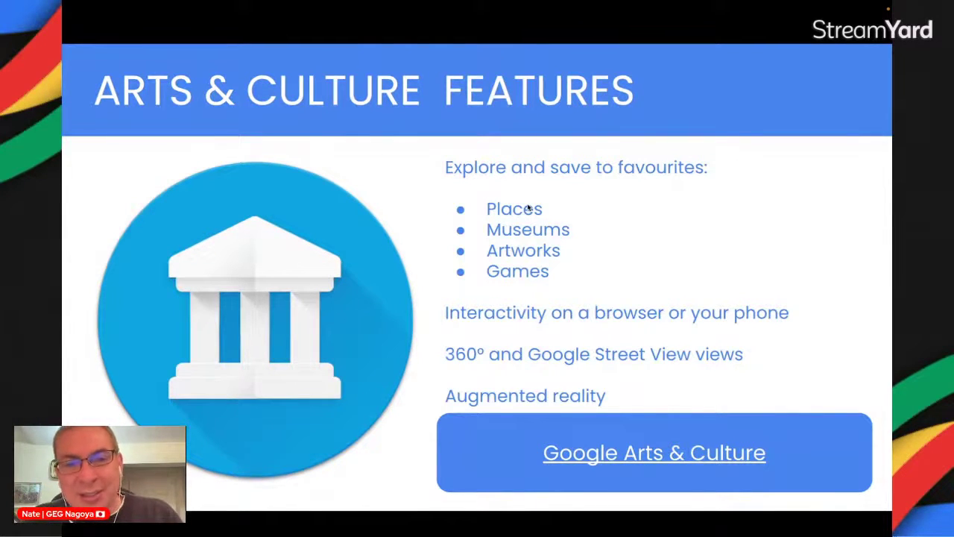
click(612, 455)
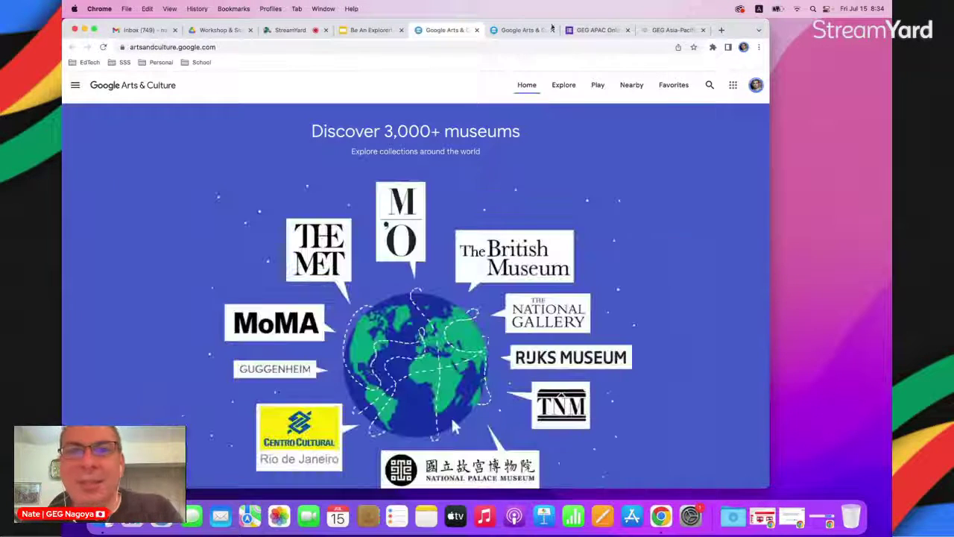
Close the duplicate Arts & Culture tab and open the Historic Events category from the home page
click(552, 29)
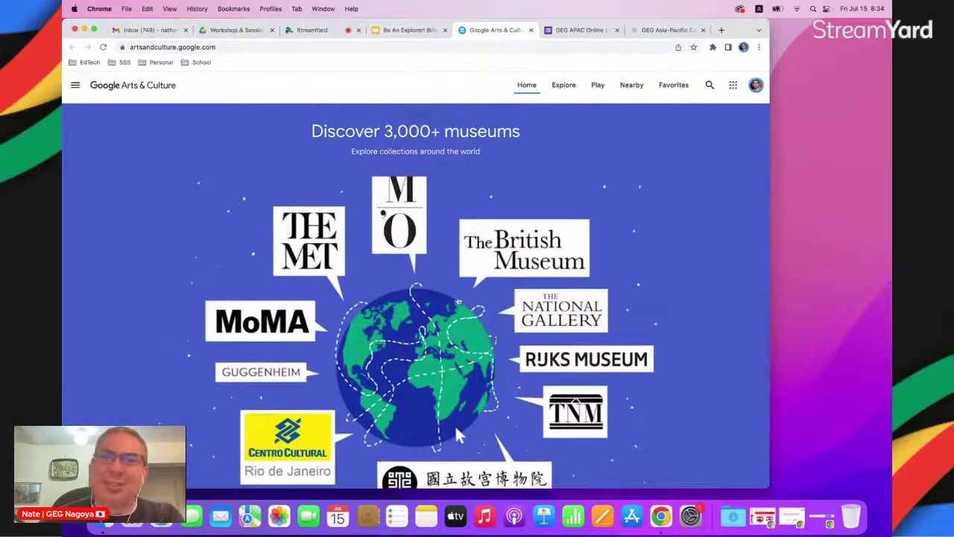
scroll(459, 431, down, 1)
scroll(474, 281, down, 5)
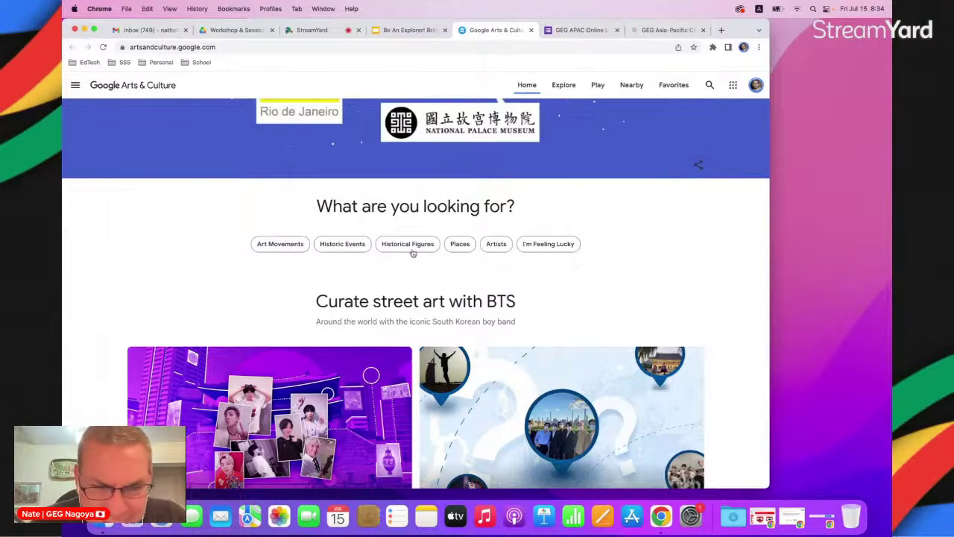
click(341, 245)
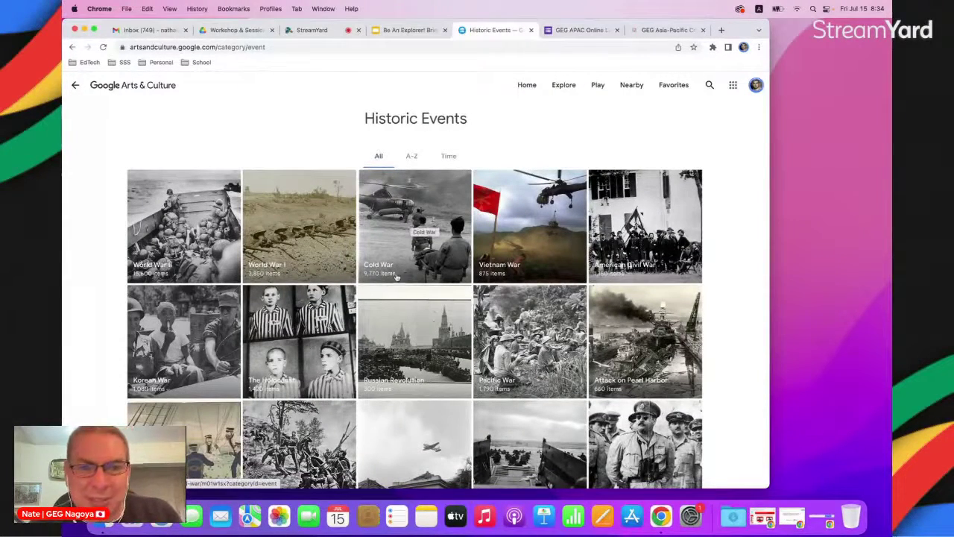
Browse the Historic Events grid and arrange the events by Time
scroll(387, 268, up, 5)
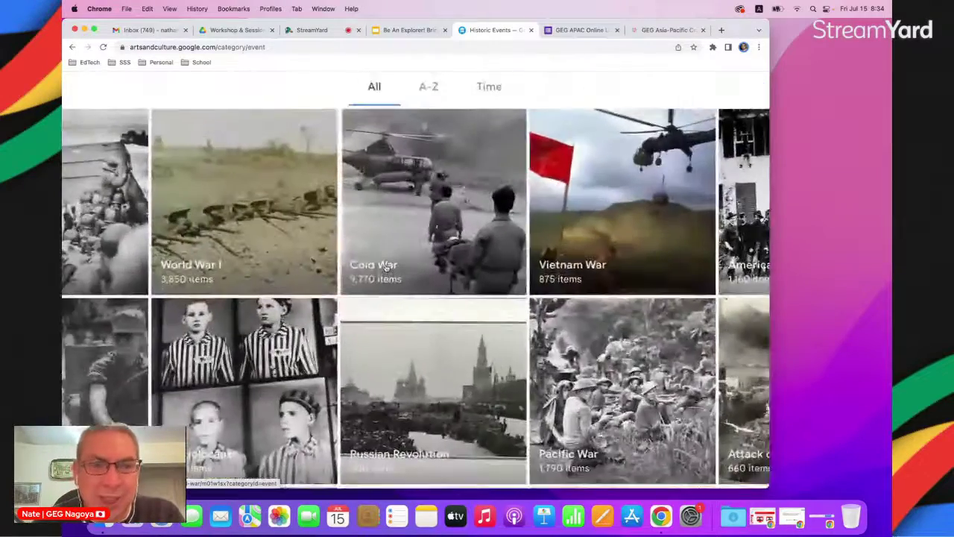
scroll(386, 268, down, 5)
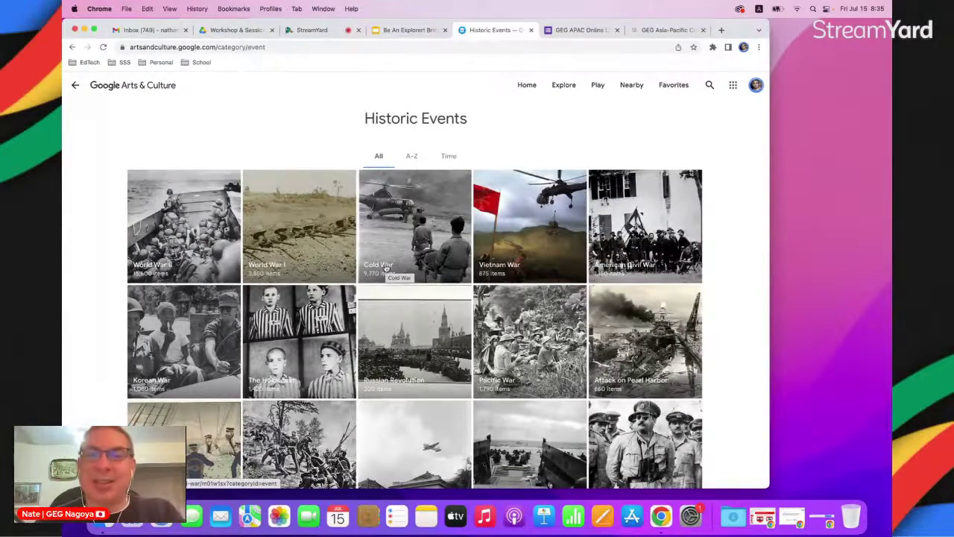
scroll(386, 268, down, 5)
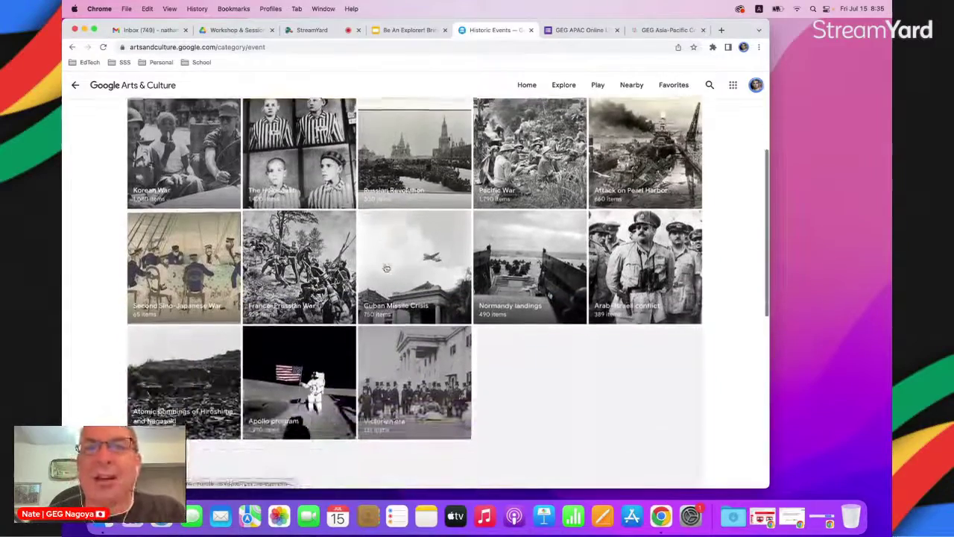
scroll(387, 269, up, 5)
click(453, 156)
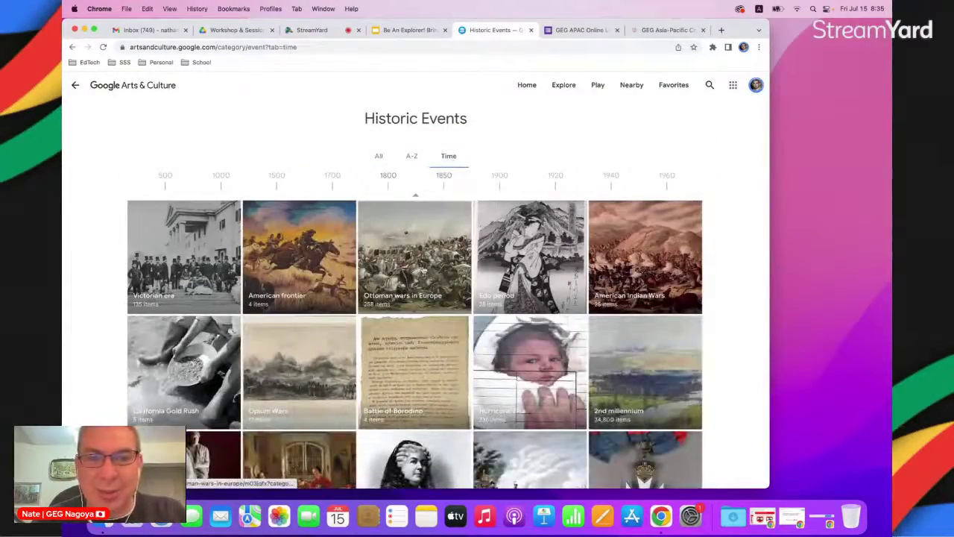
Scroll the historic events timeline and open the Edo period (1603–1868) page
ctrl+scroll(423, 271, up, 5)
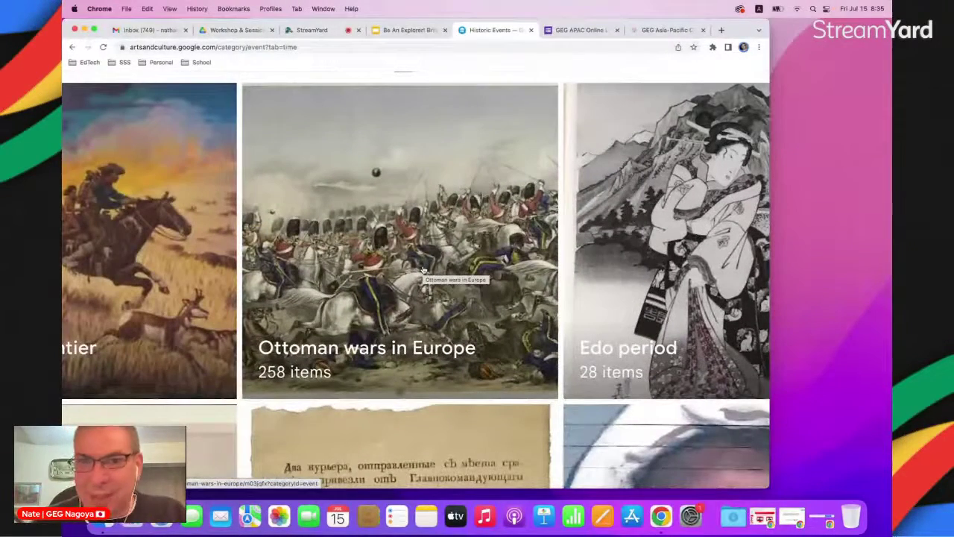
scroll(422, 271, right, 3)
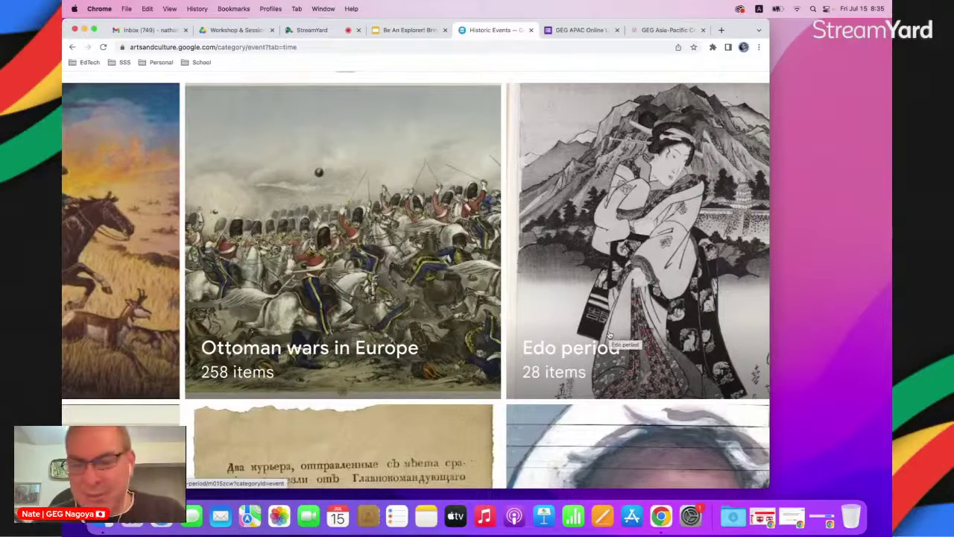
scroll(610, 335, down, 5)
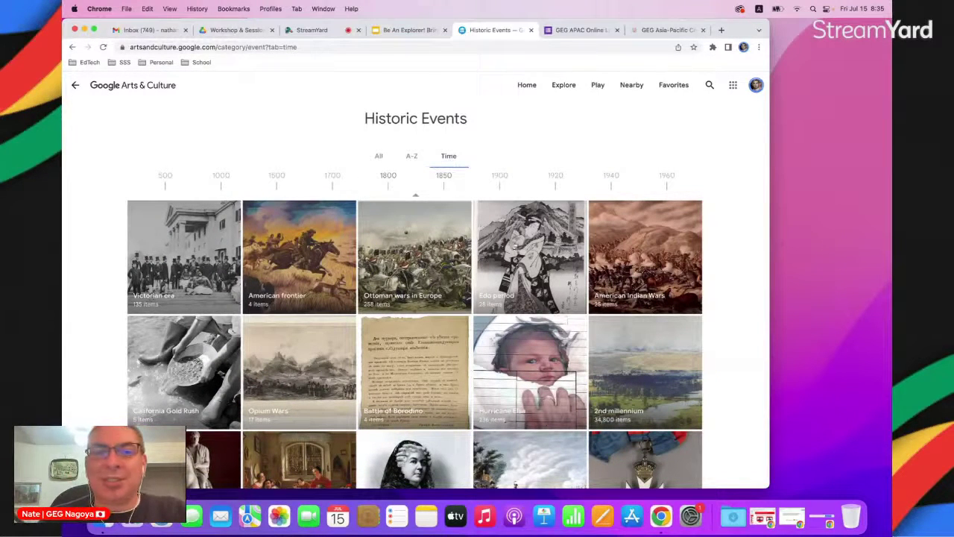
click(513, 249)
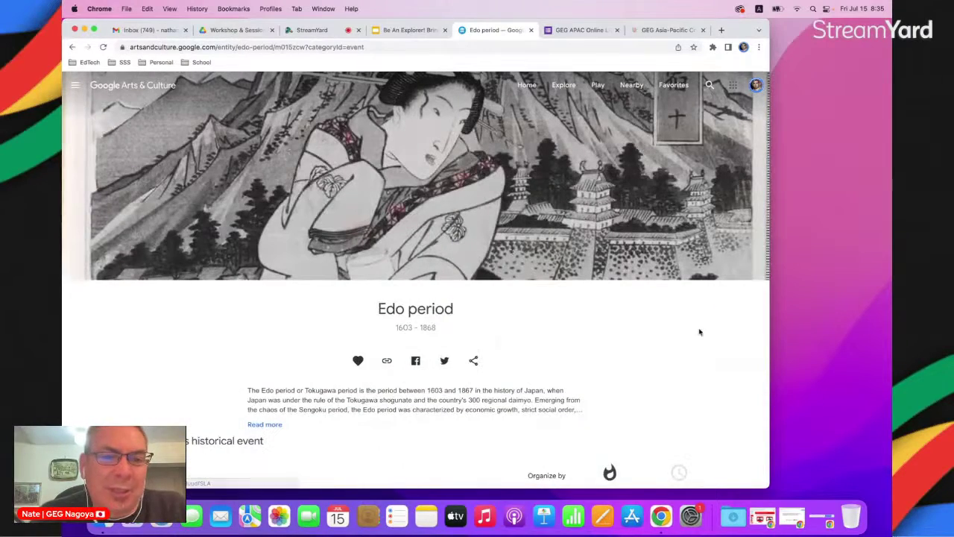
Expand the full Edo period description, page through its 28 items, then go Home
scroll(400, 399, down, 4)
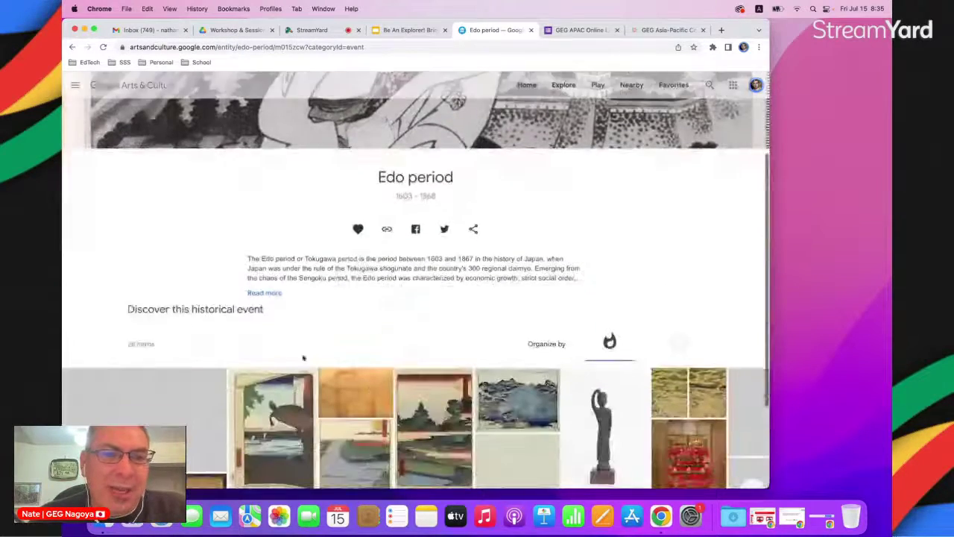
click(265, 293)
scroll(577, 297, down, 2)
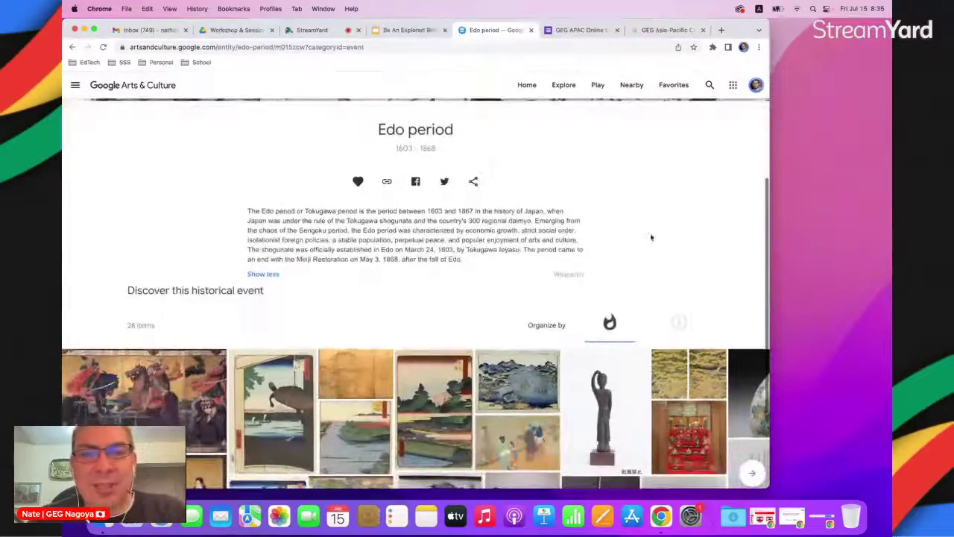
scroll(691, 246, down, 3)
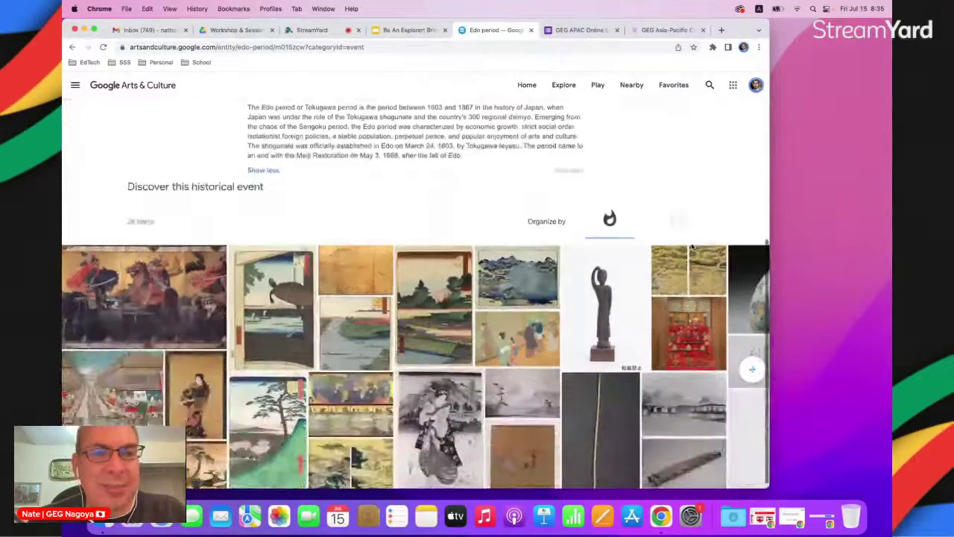
click(752, 363)
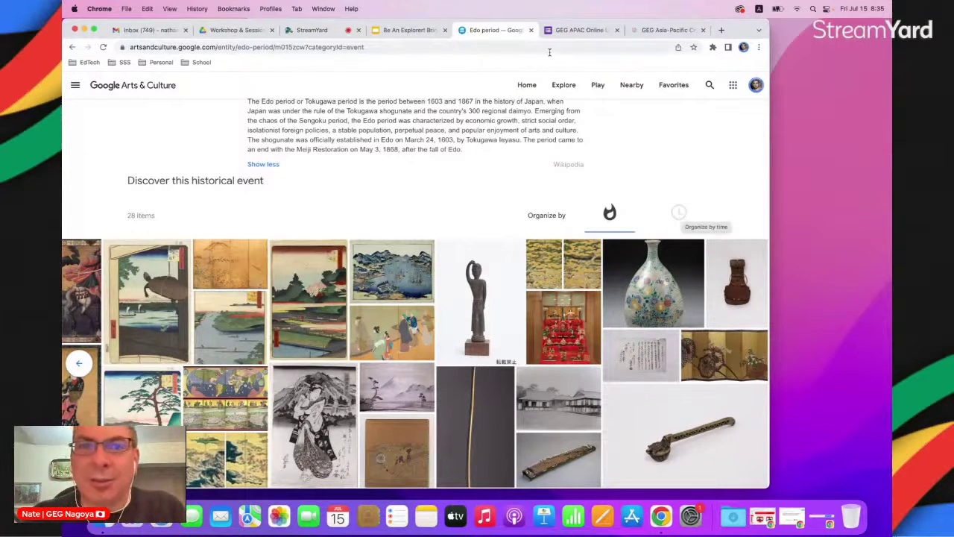
click(526, 86)
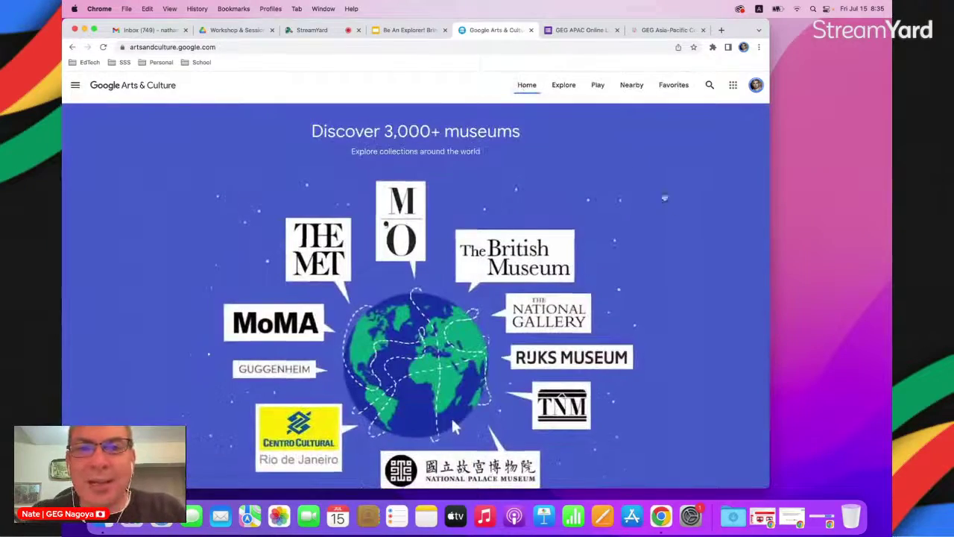
Scroll down to the home page's GAMES section and open More games
scroll(454, 410, down, 10)
scroll(673, 220, down, 3)
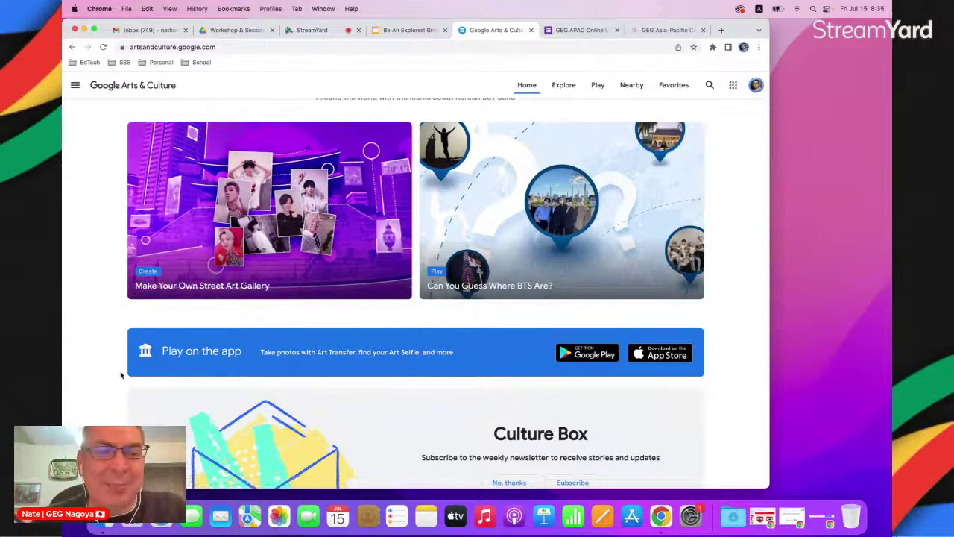
scroll(105, 383, down, 5)
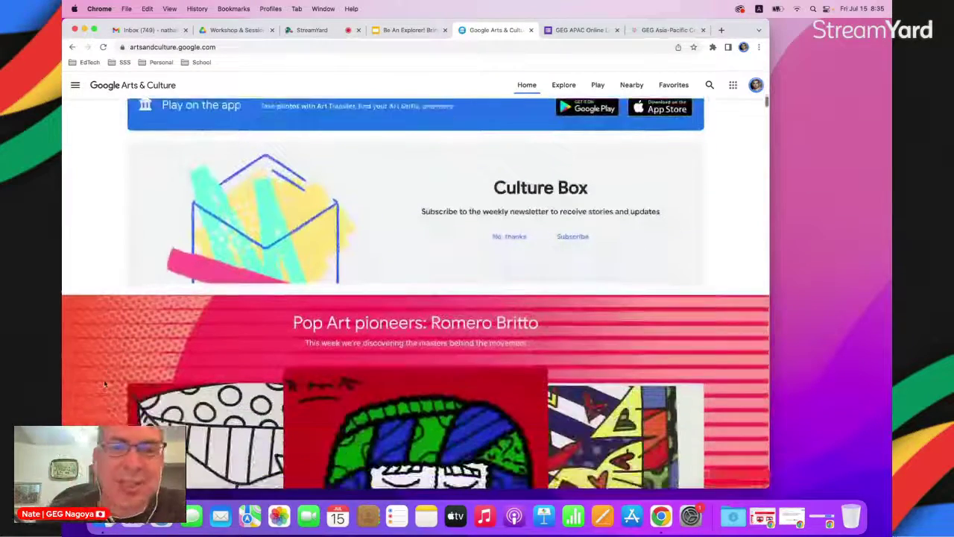
scroll(105, 383, down, 5)
scroll(105, 383, down, 8)
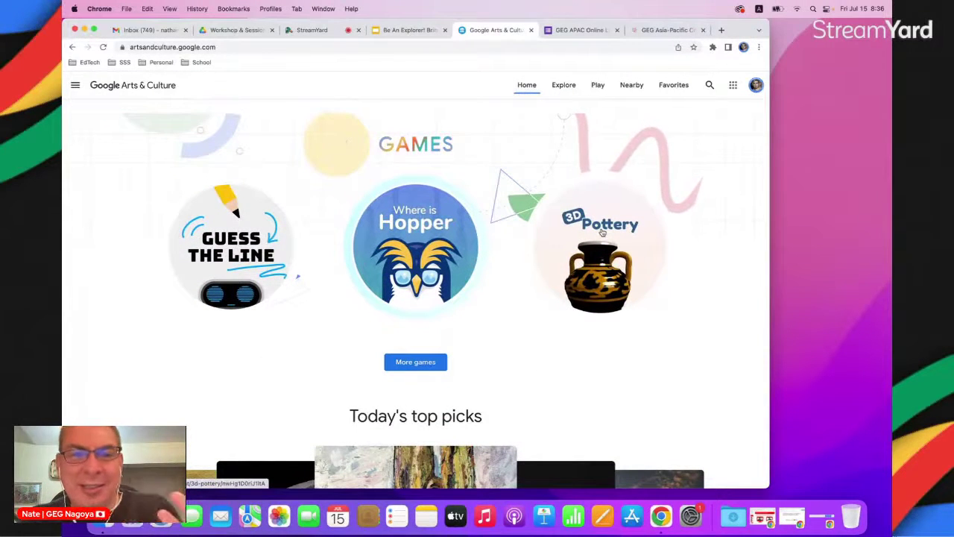
click(418, 365)
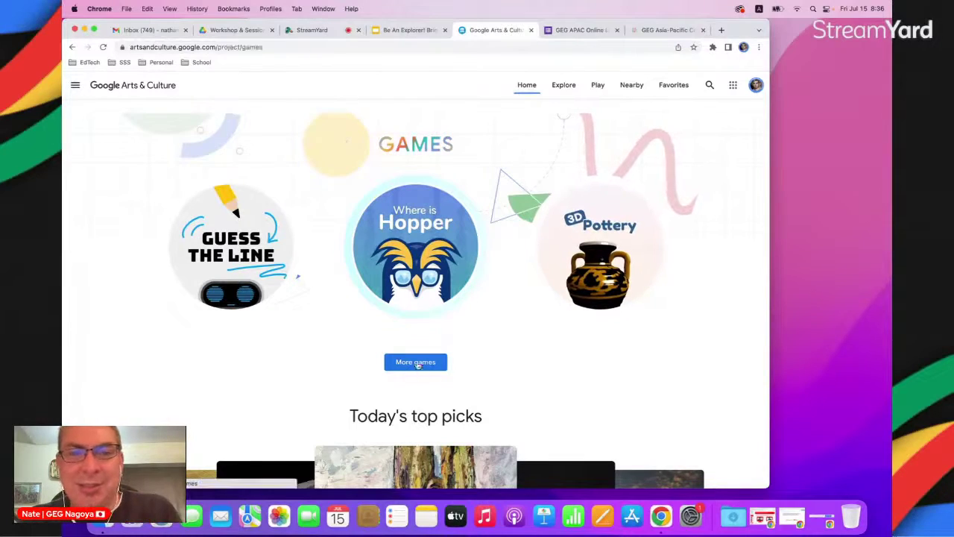
scroll(417, 364, down, 5)
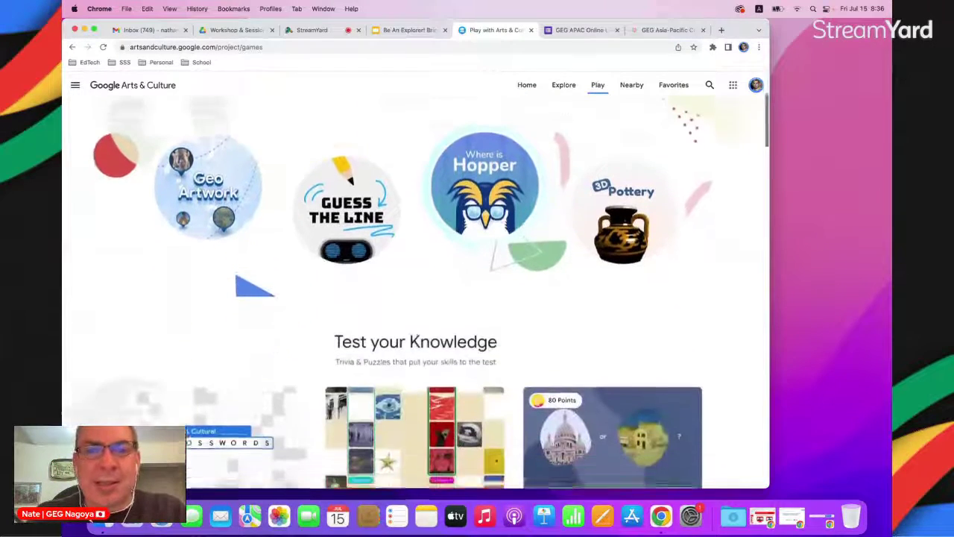
scroll(418, 366, down, 2)
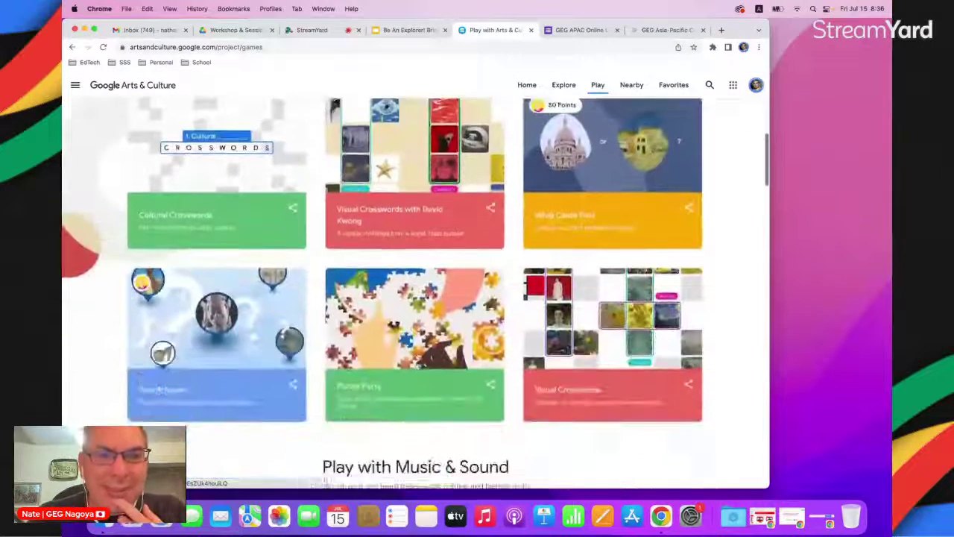
scroll(311, 305, down, 2)
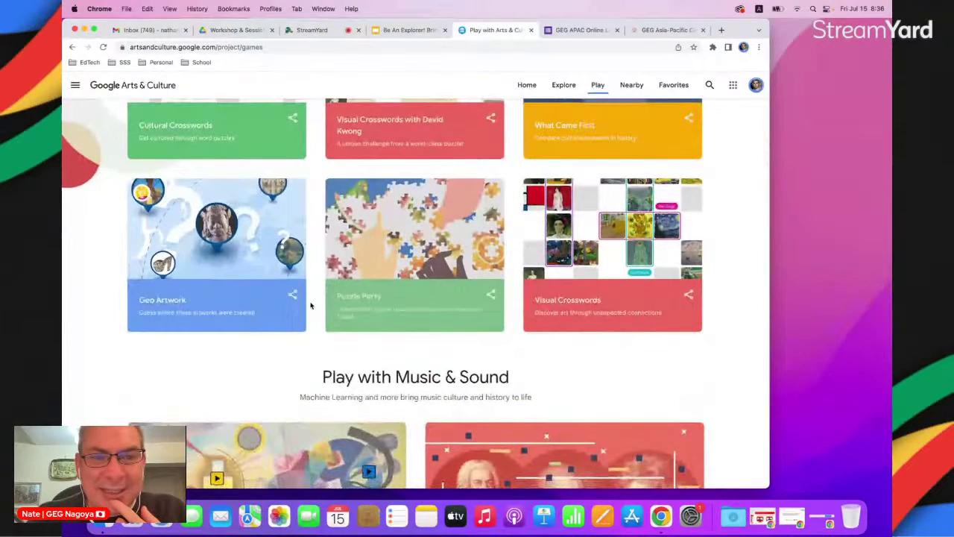
scroll(311, 305, down, 5)
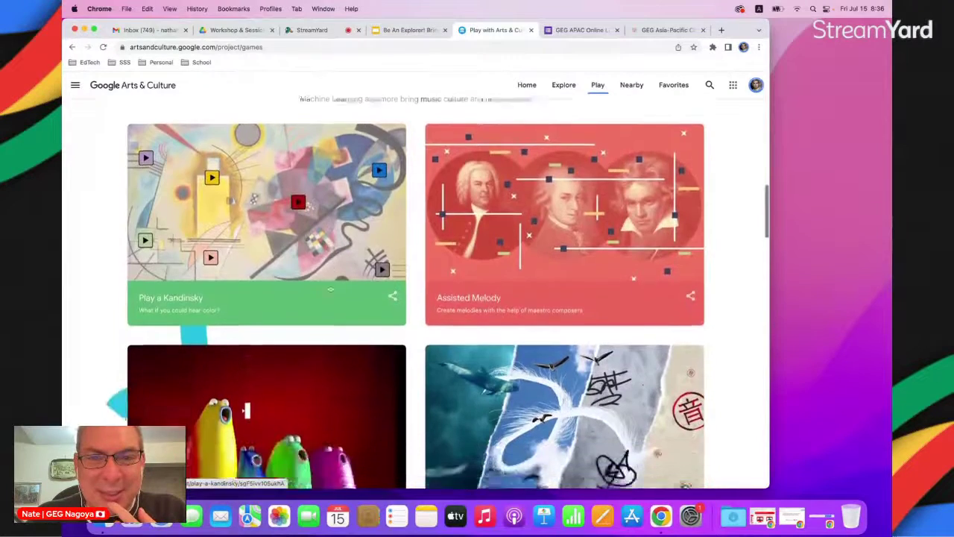
scroll(331, 289, down, 3)
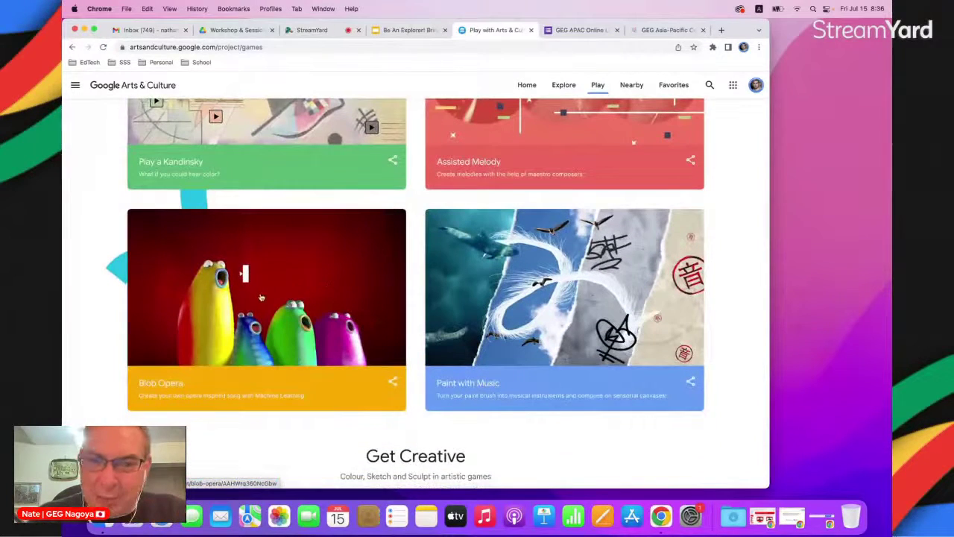
Launch Blob Opera, make the purple bass blob sing higher, and skip the tutorial
click(261, 298)
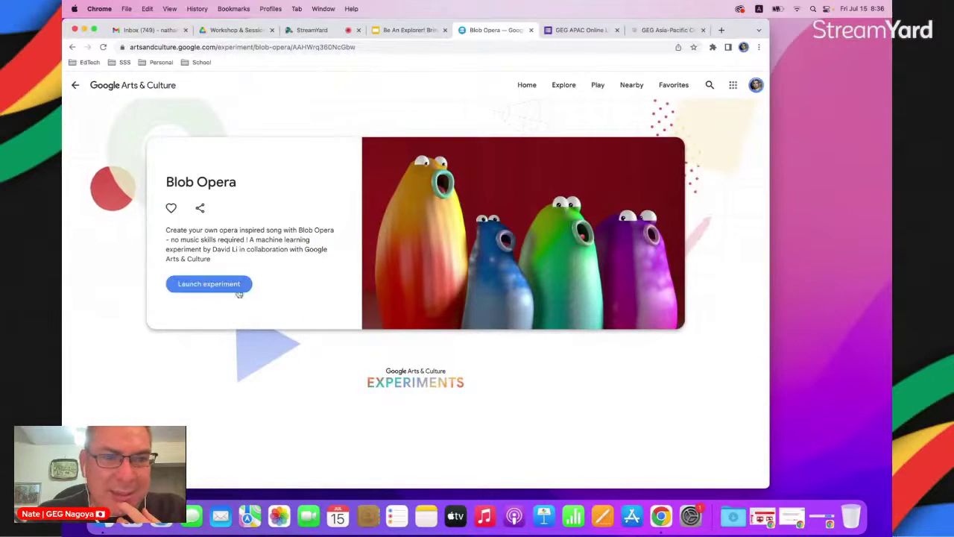
click(233, 285)
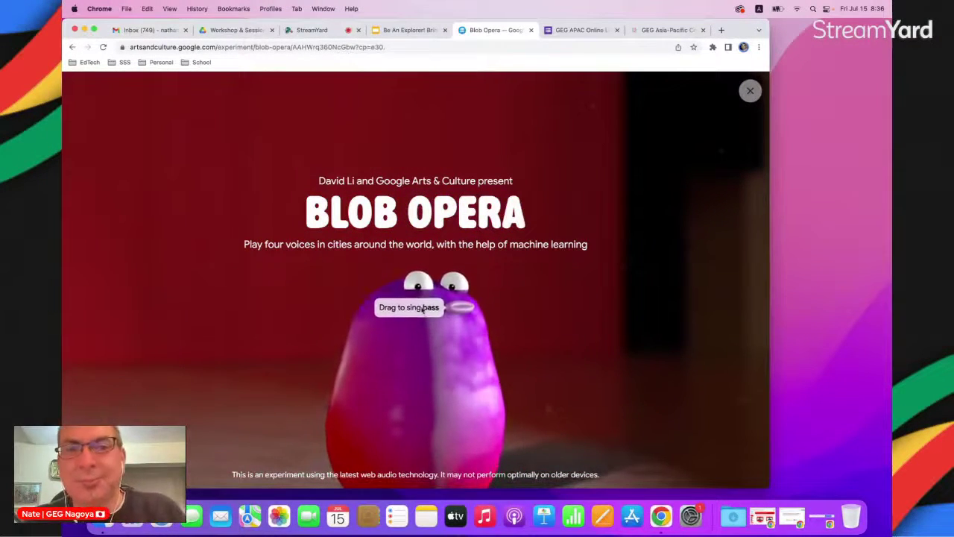
drag(422, 309, 601, 296)
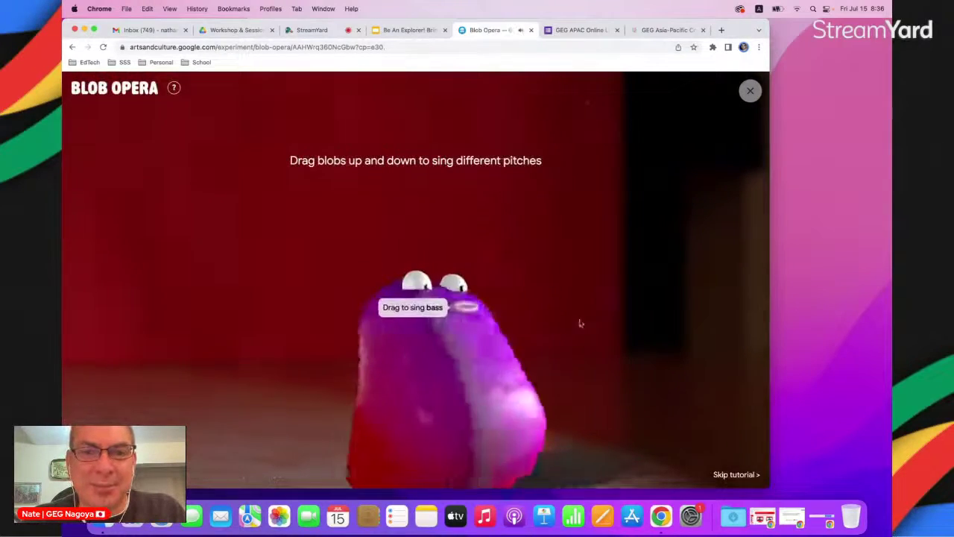
mouse_move(433, 330)
mouse_down()
mouse_move(494, 272)
mouse_move(507, 273)
mouse_up()
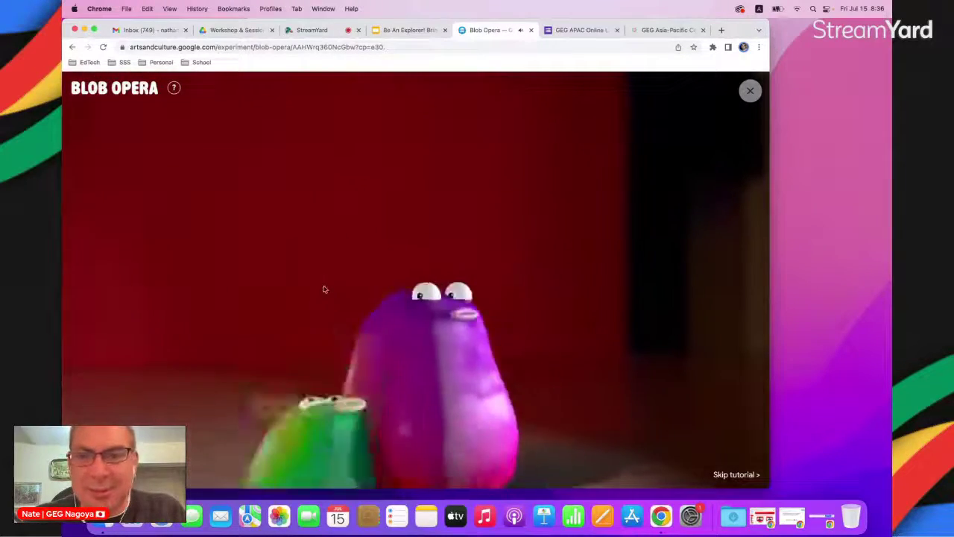
click(737, 474)
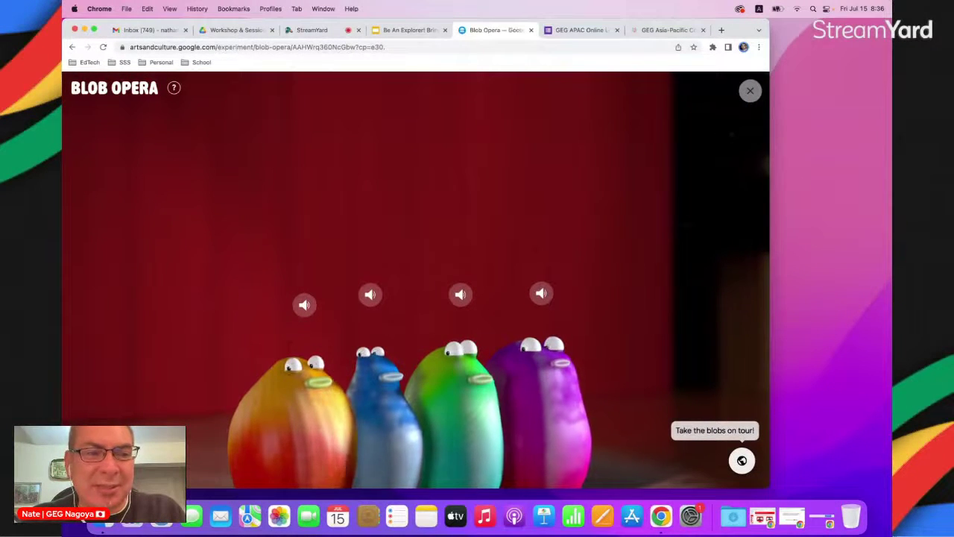
Record a song by dragging the orange, green and purple blobs, finish, and exit Blob Opera
key(r)
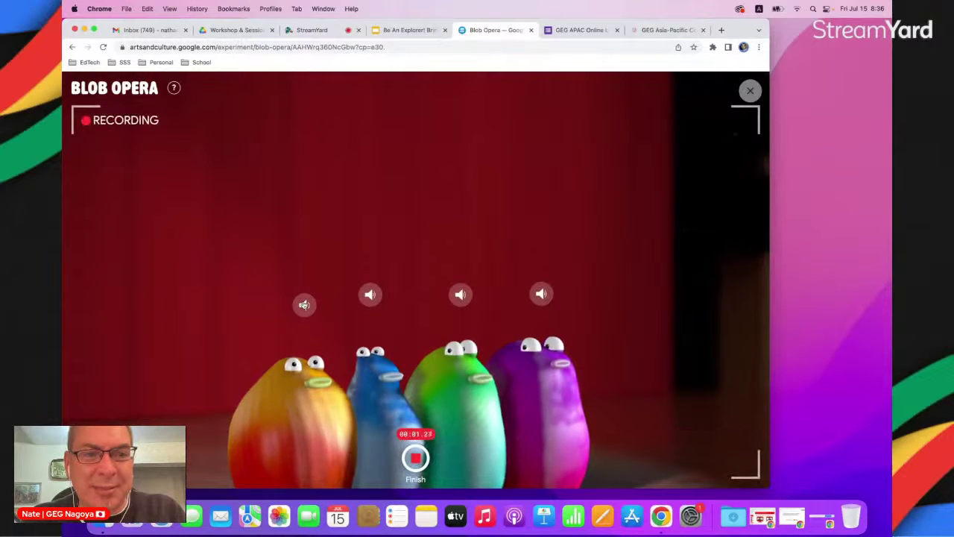
drag(304, 333, 351, 313)
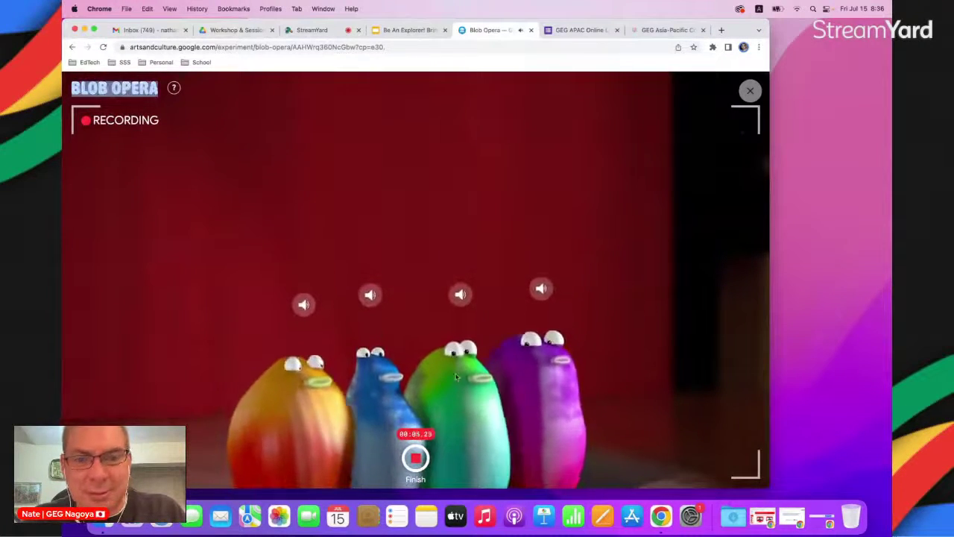
drag(455, 372, 350, 287)
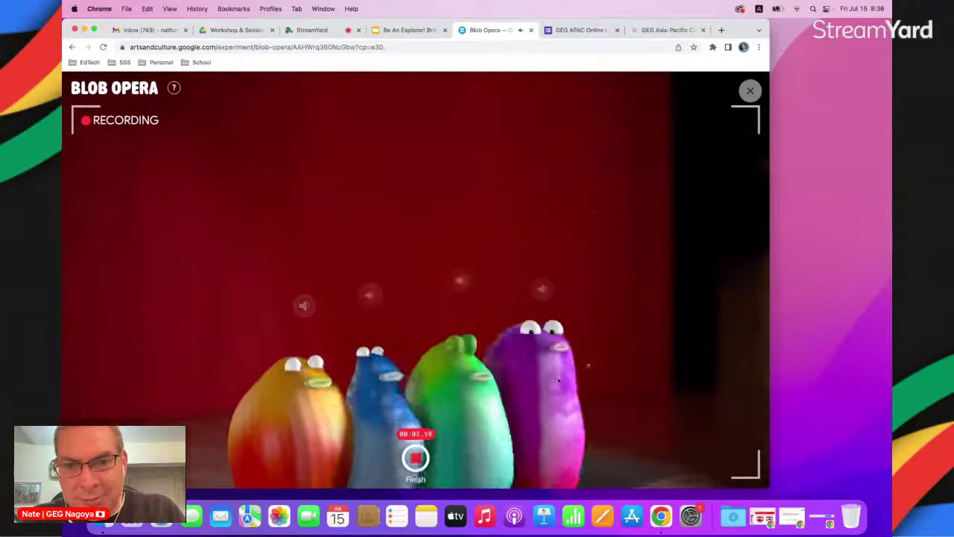
drag(544, 373, 691, 278)
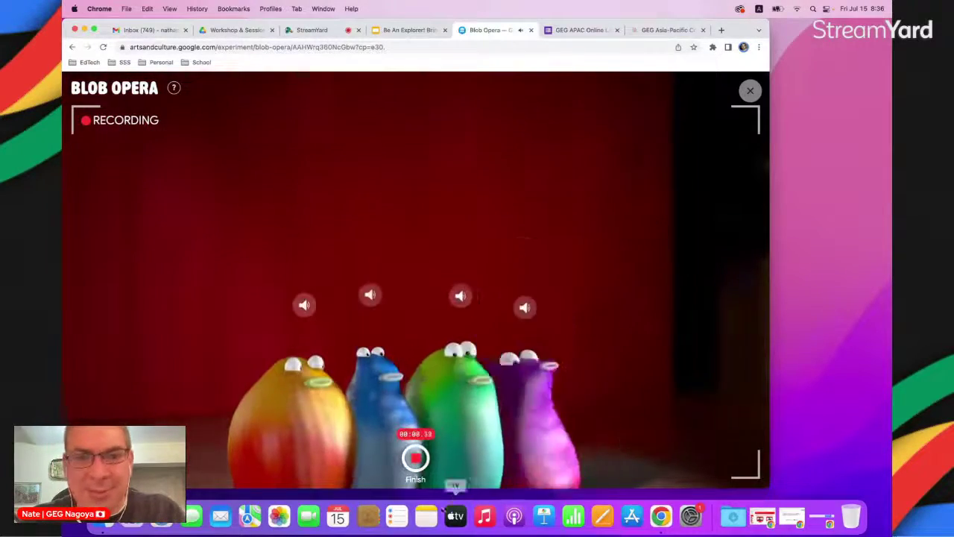
click(416, 457)
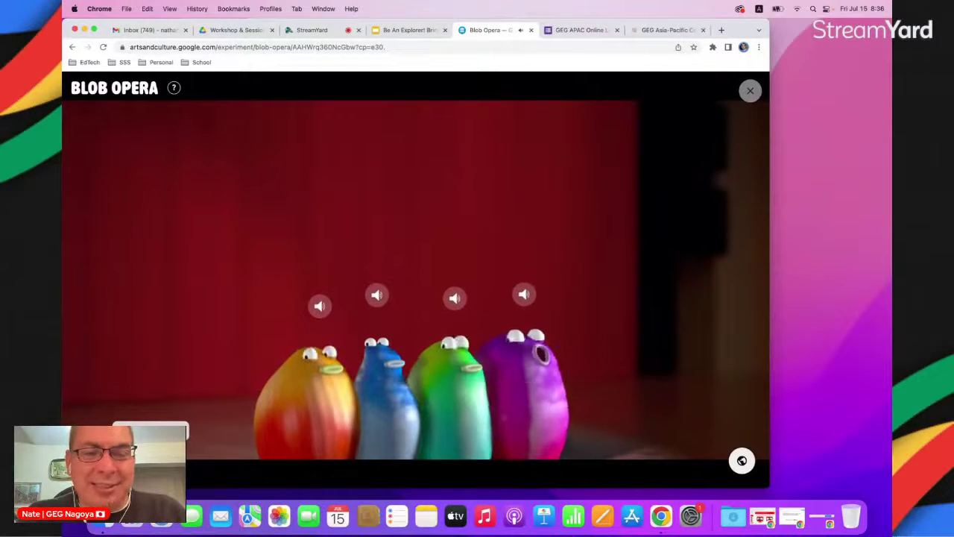
click(750, 90)
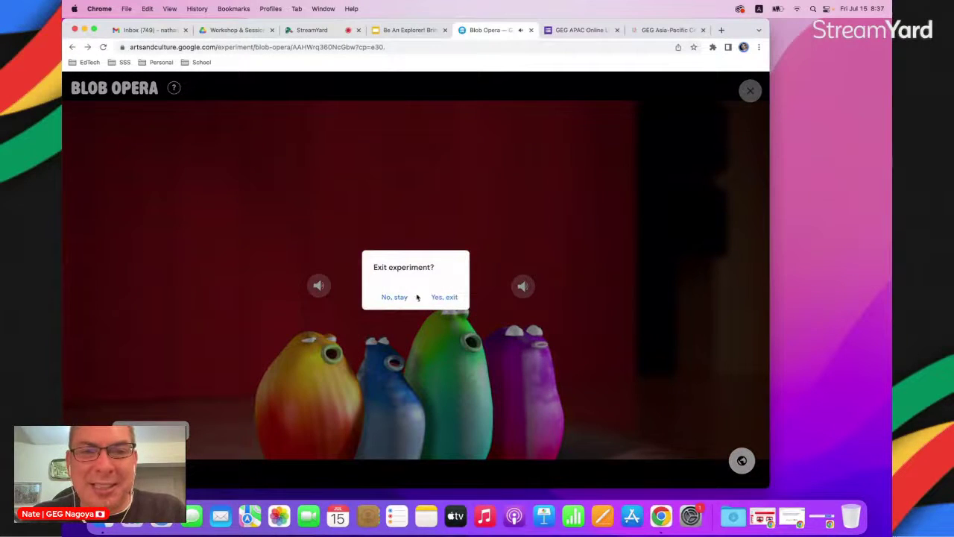
click(441, 297)
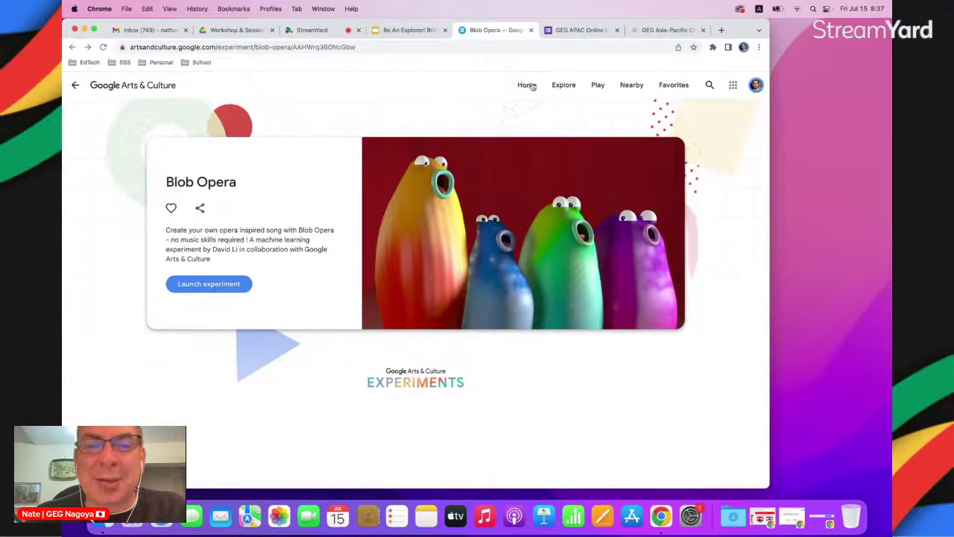
Return to the Play games page, then open Nearby and allow location access
click(75, 85)
scroll(325, 286, down, 3)
scroll(325, 286, down, 5)
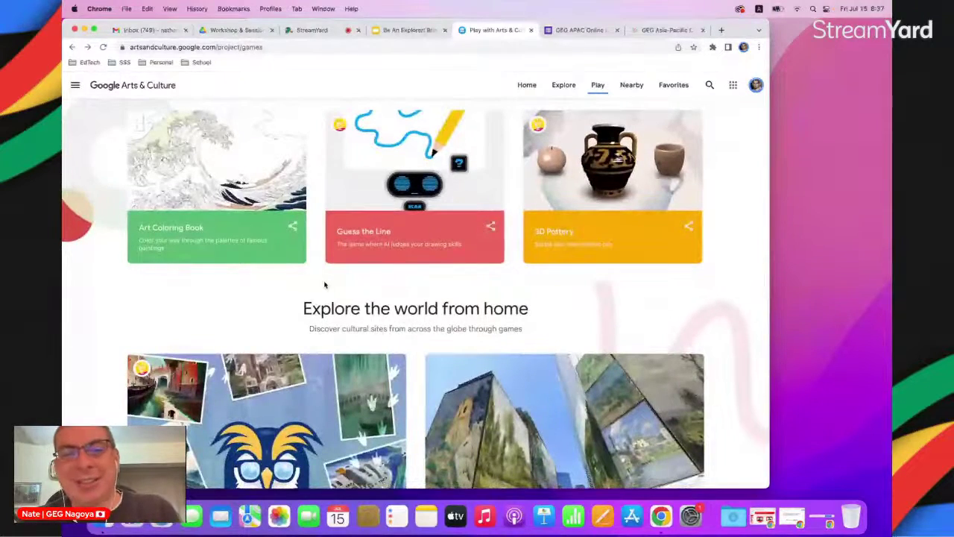
scroll(325, 286, up, 10)
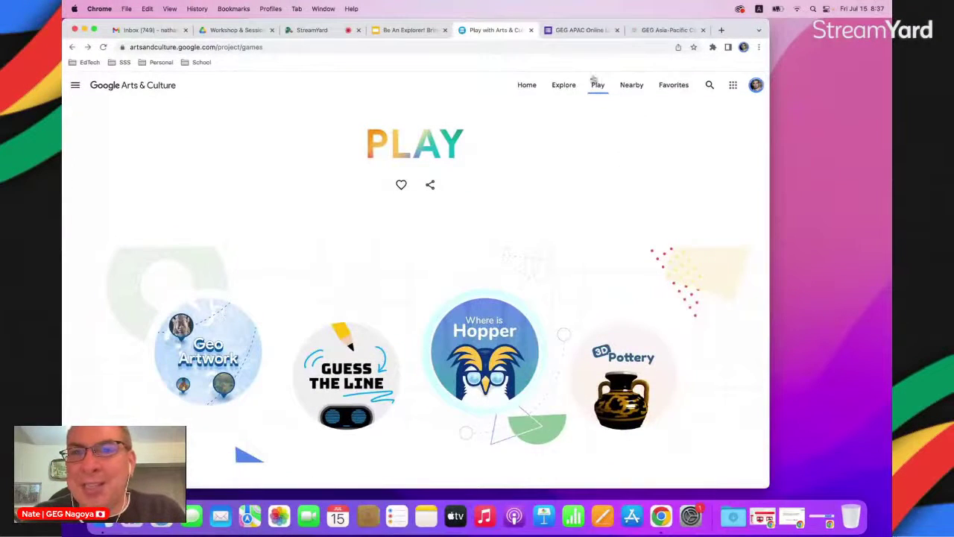
click(630, 85)
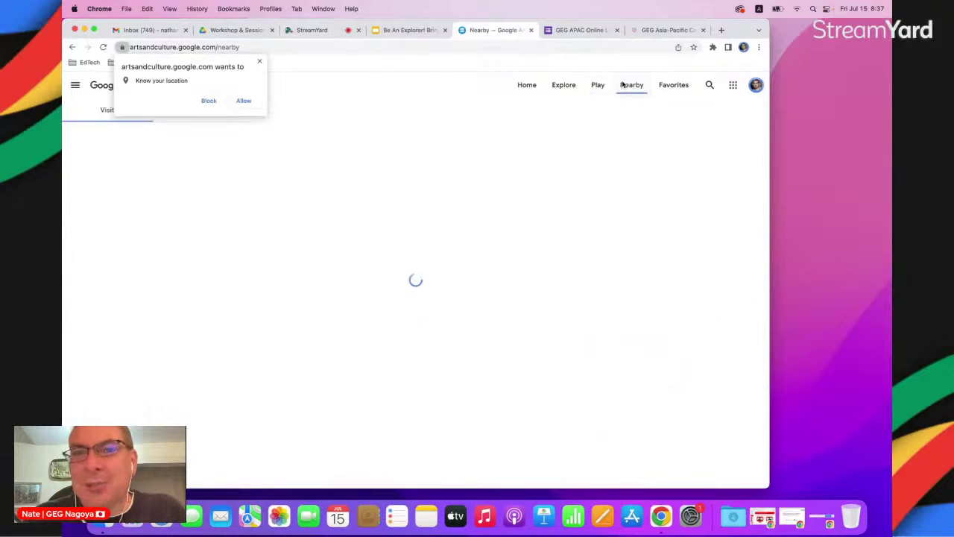
click(240, 100)
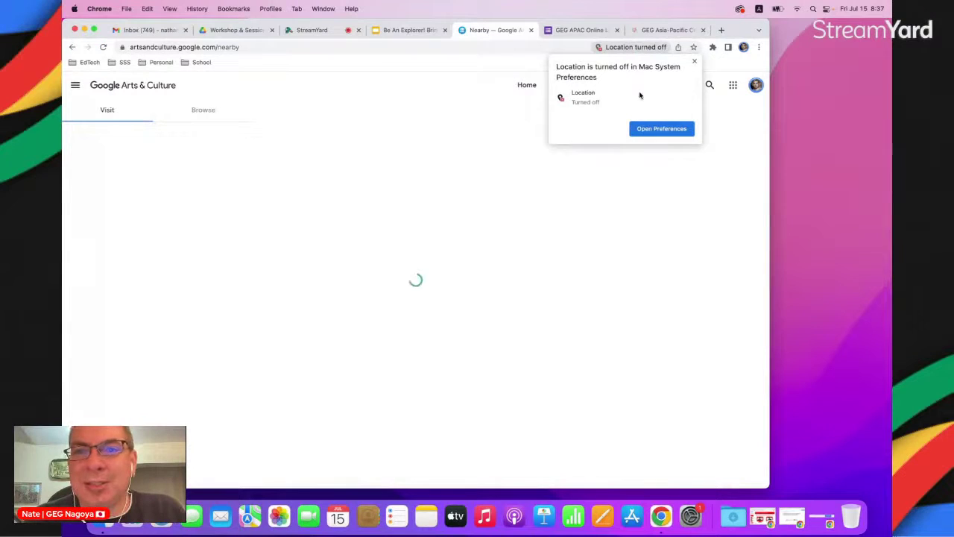
Unlock Security & Privacy with the account password, enable Location Services for Chrome, relock, and close
click(648, 128)
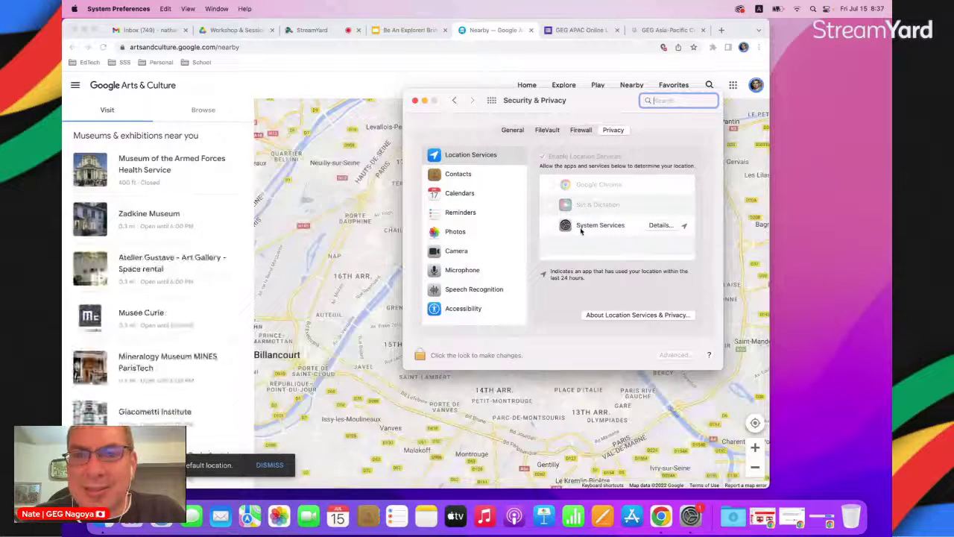
click(420, 355)
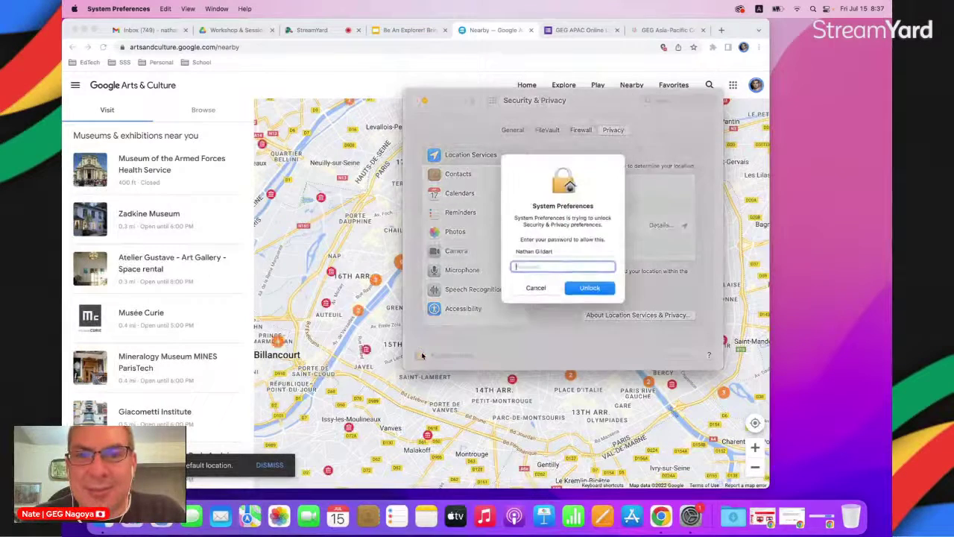
text(•)
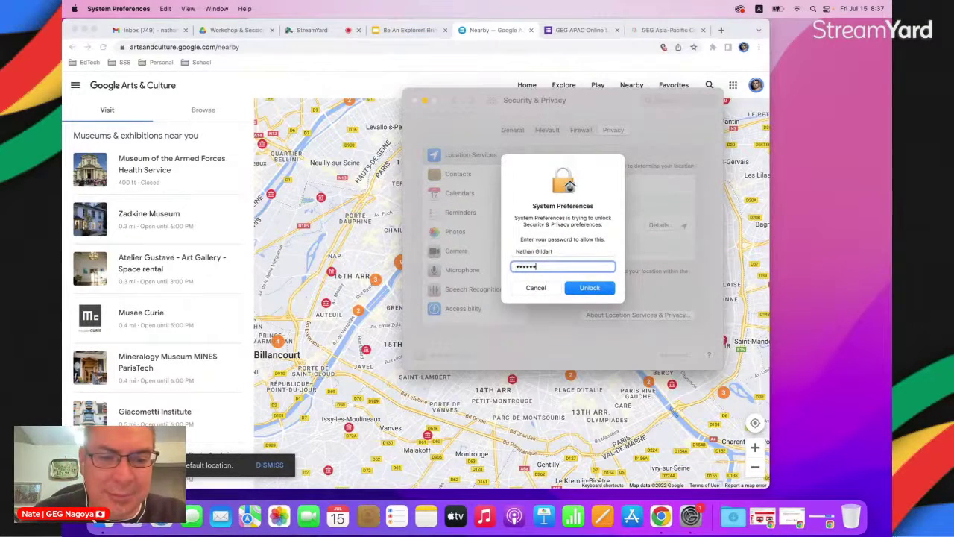
text(••••••••••)
key(Return)
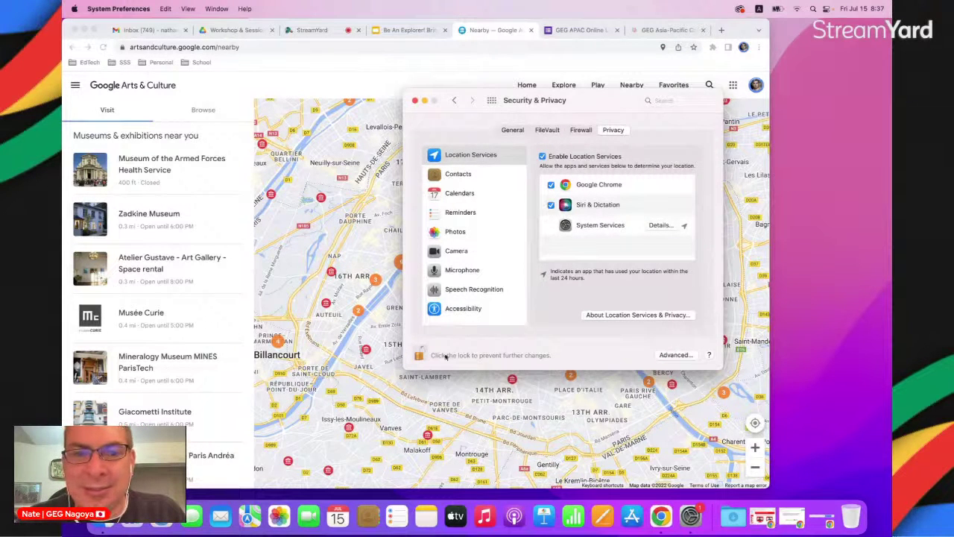
click(419, 356)
click(415, 100)
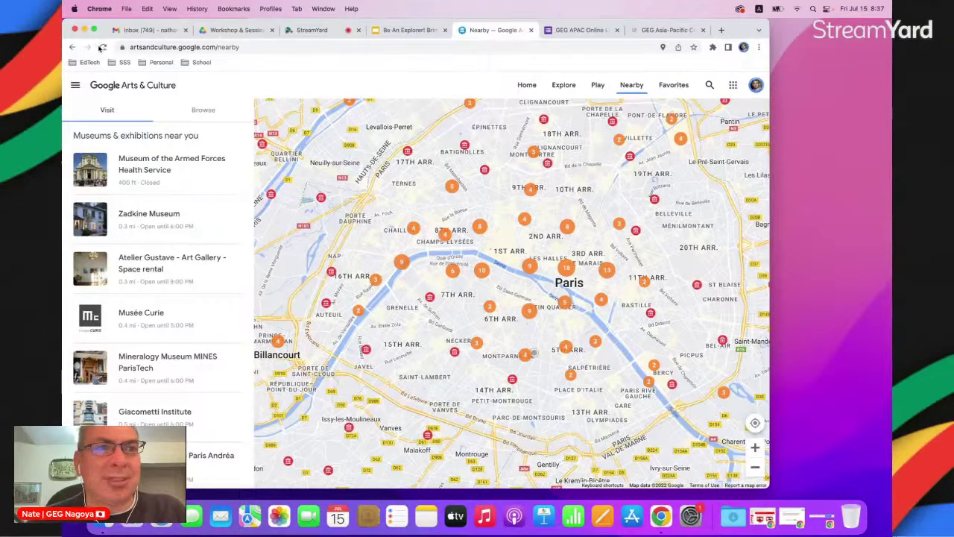
Reload Nearby to list local museums, view Fultz House Museum, go back, then open Play
click(102, 47)
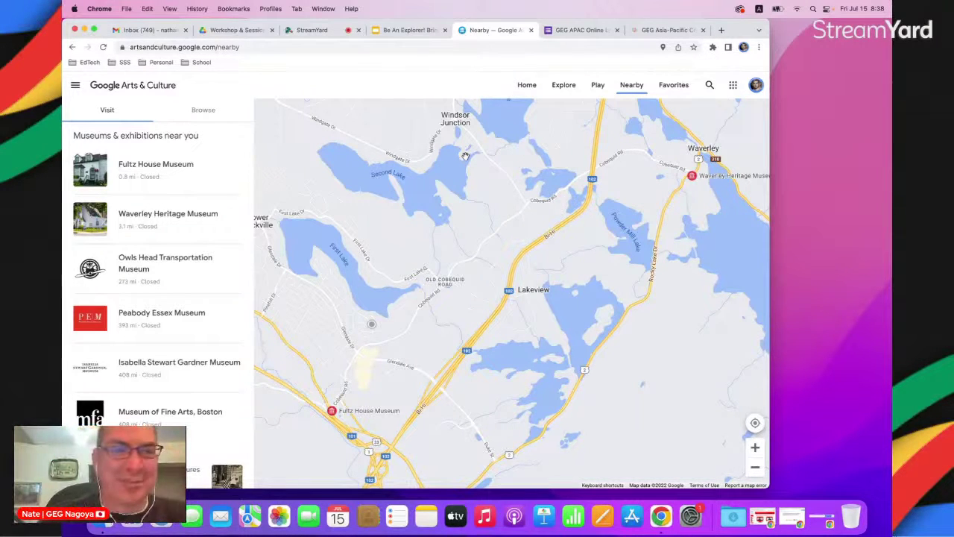
click(146, 163)
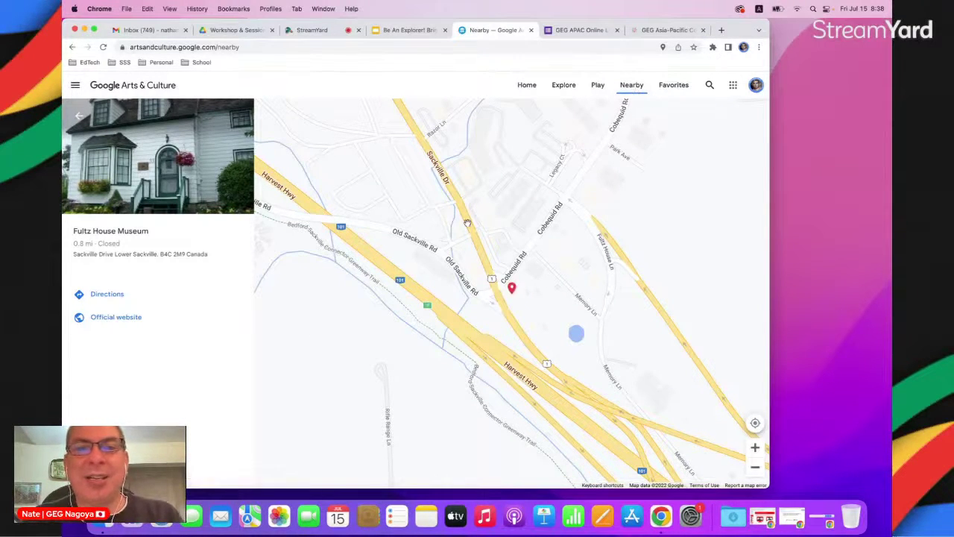
click(83, 117)
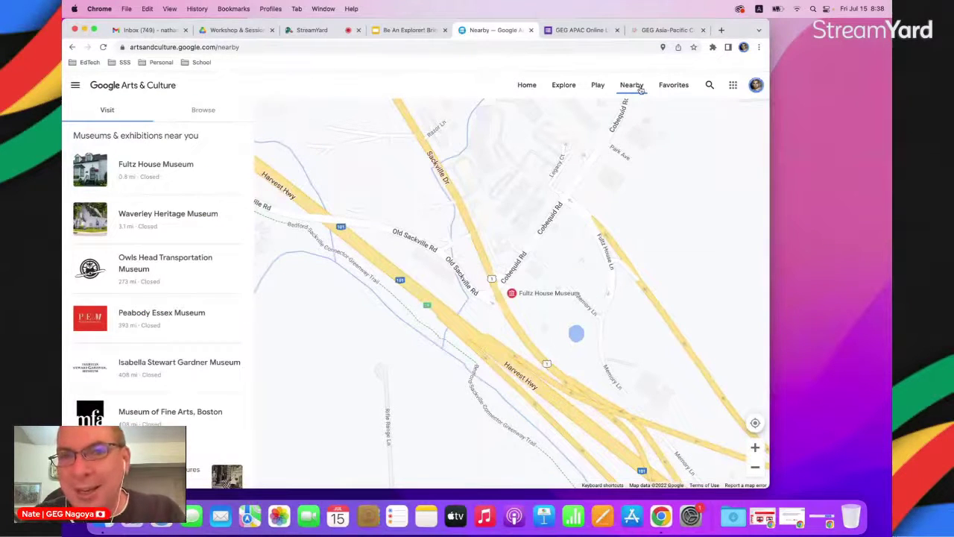
click(597, 85)
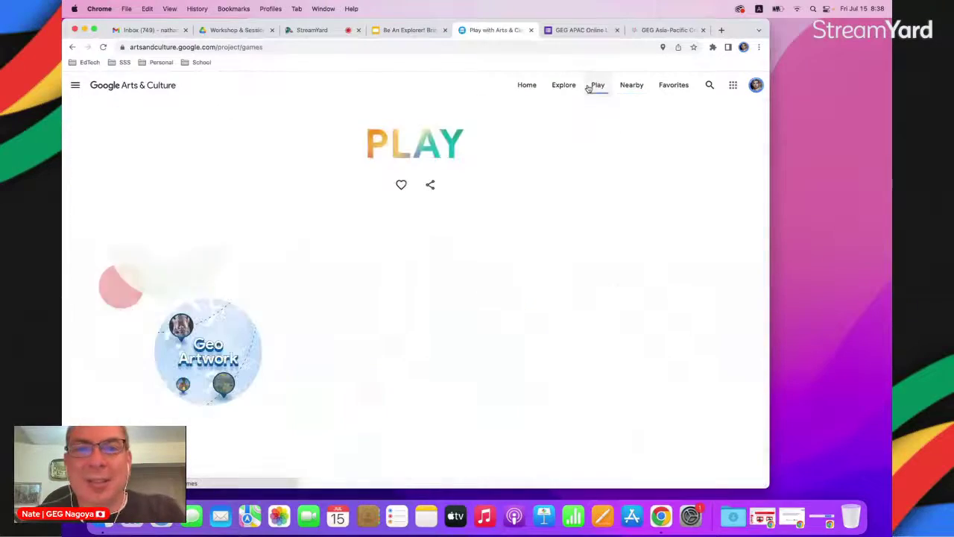
Scroll through the Play games sections, then go to the Favorites profile page with its saved moon-landing photos
scroll(492, 229, down, 3)
scroll(415, 293, down, 10)
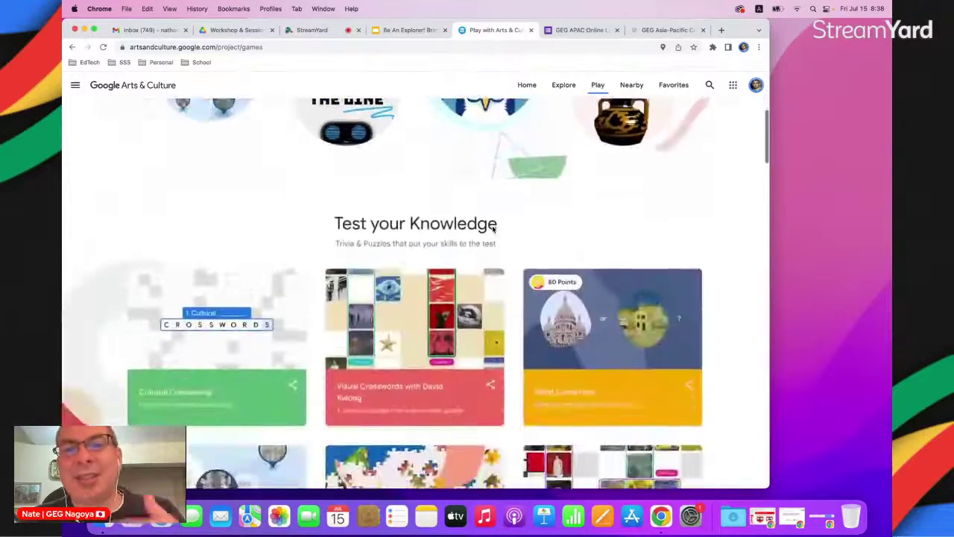
scroll(415, 293, up, 10)
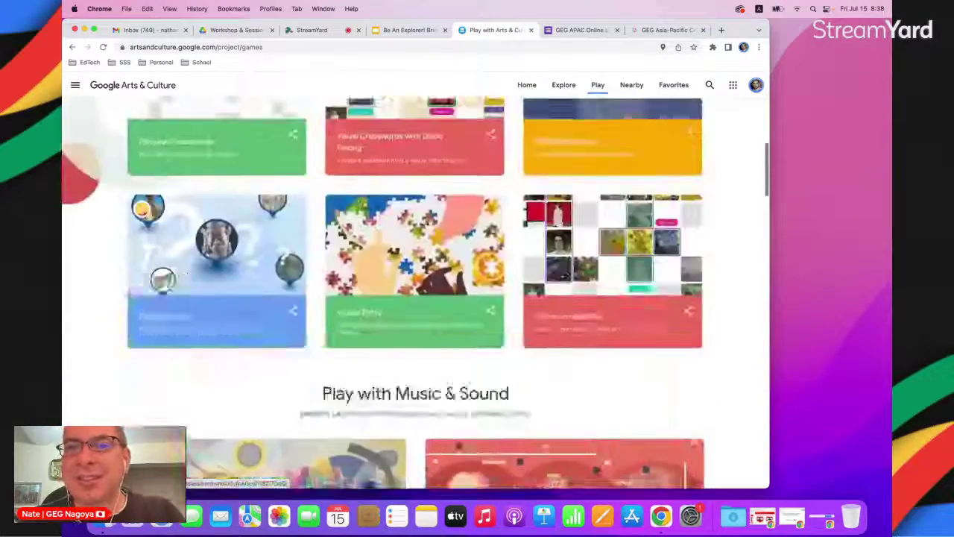
click(674, 85)
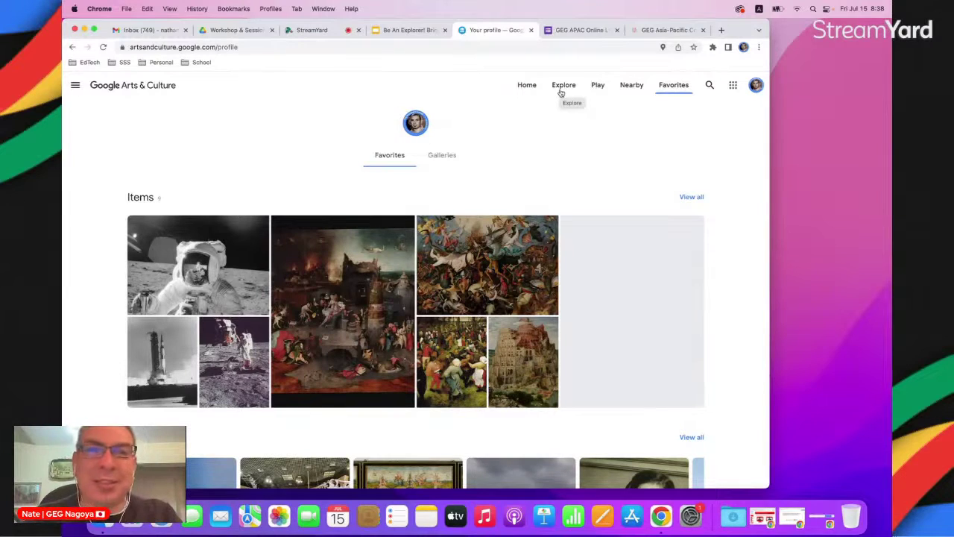
Switch Favorites to the Galleries view and scroll down to the Renaissance Art gallery's paintings
click(443, 155)
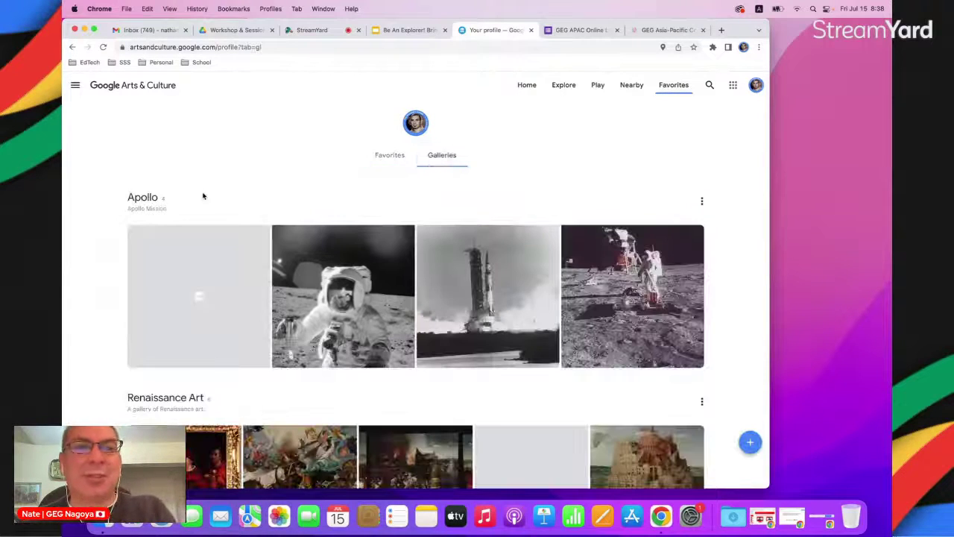
scroll(102, 279, down, 4)
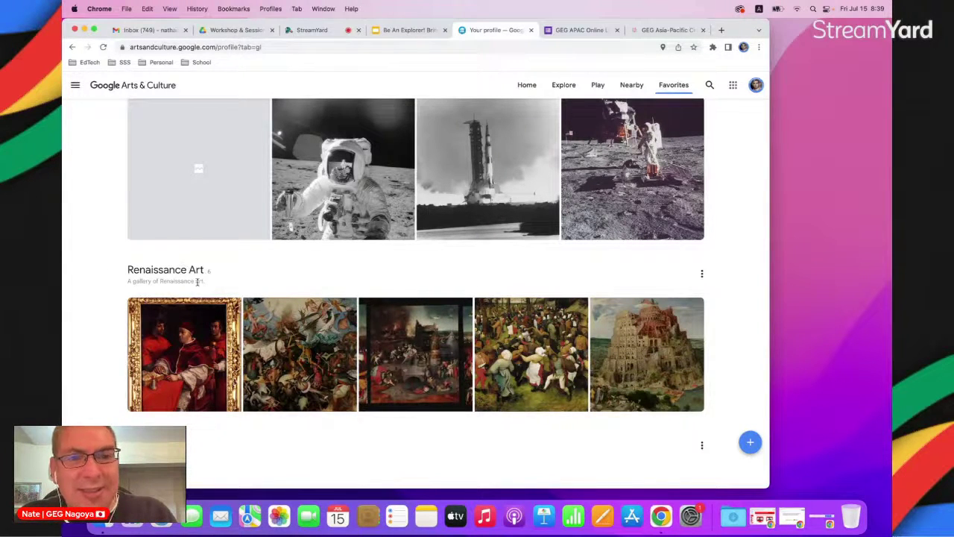
Open the Renaissance Art gallery through its Edit option and view its six items
click(701, 274)
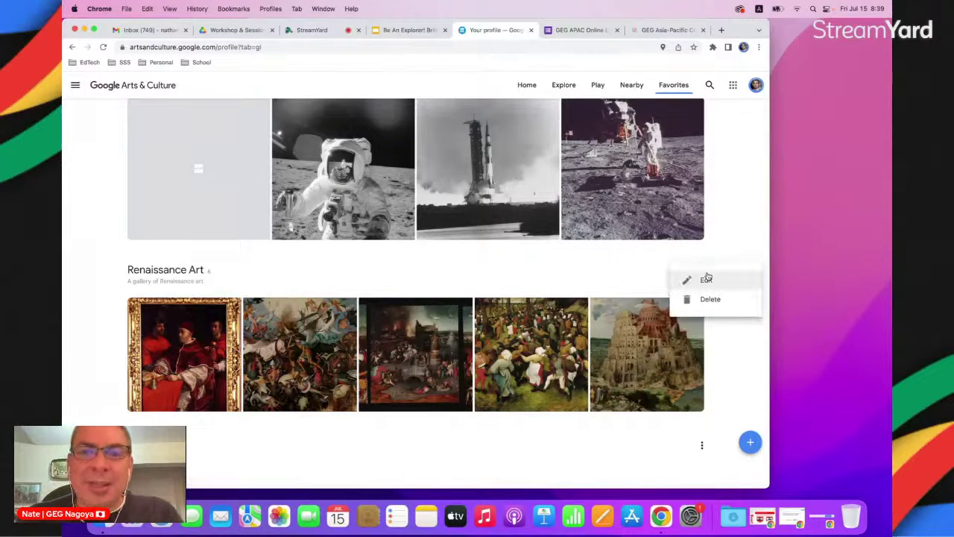
click(706, 278)
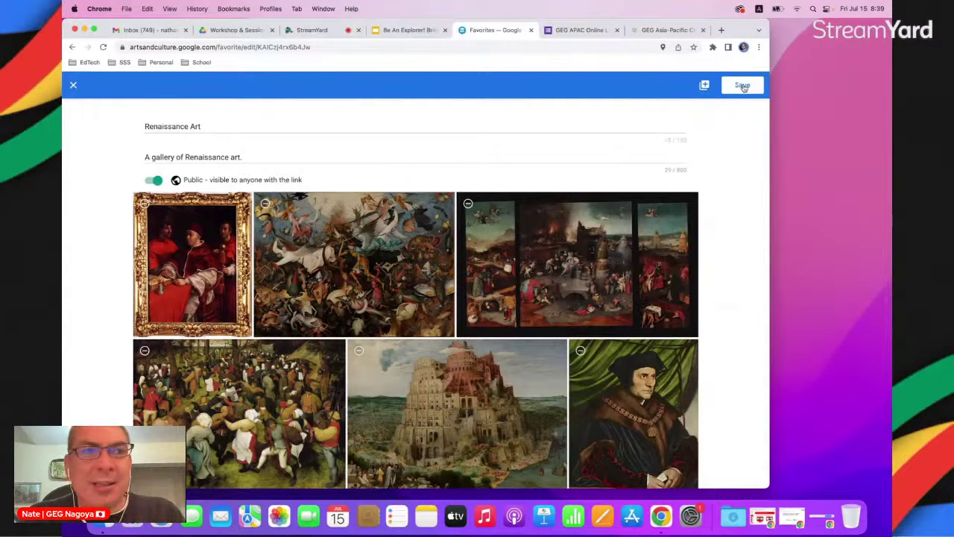
click(73, 85)
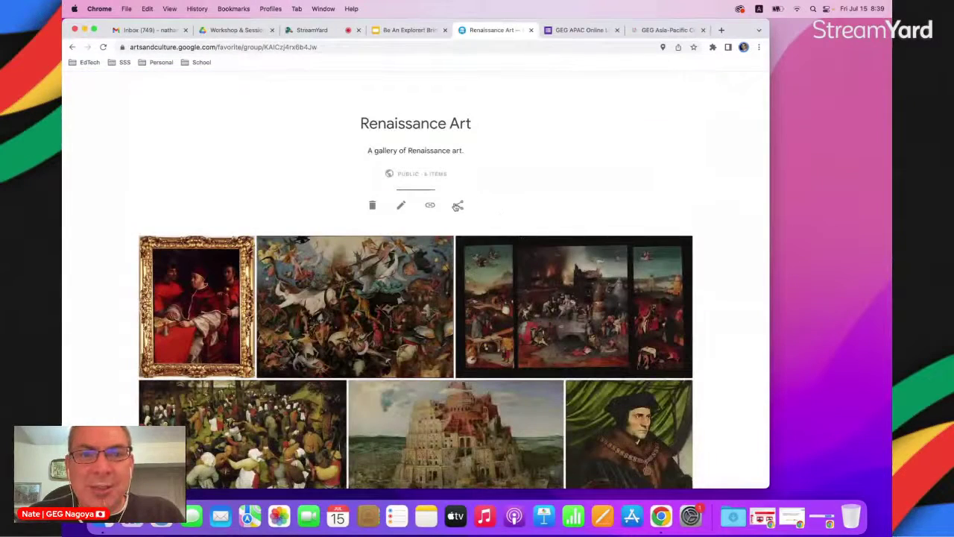
Copy the Renaissance Art gallery's share link and return to the Galleries list
click(458, 206)
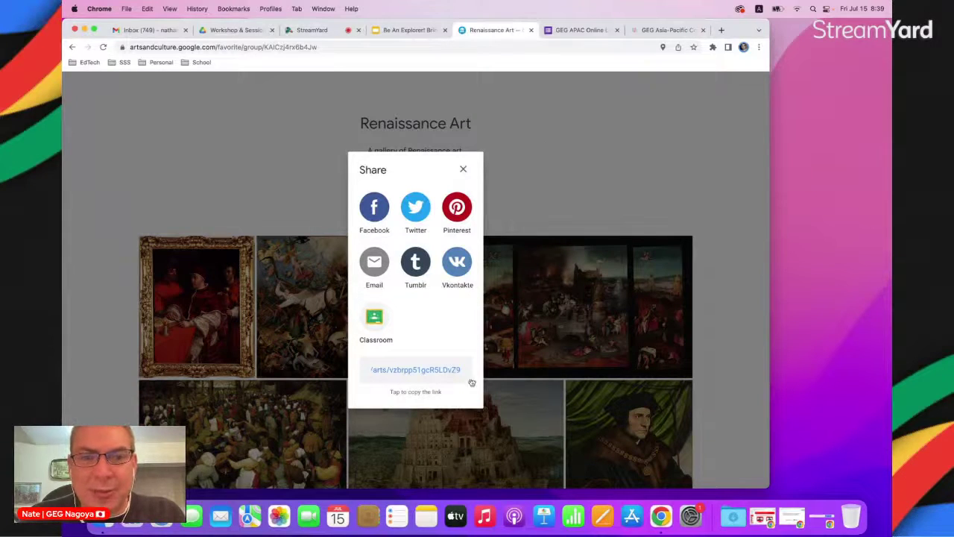
click(431, 365)
click(518, 187)
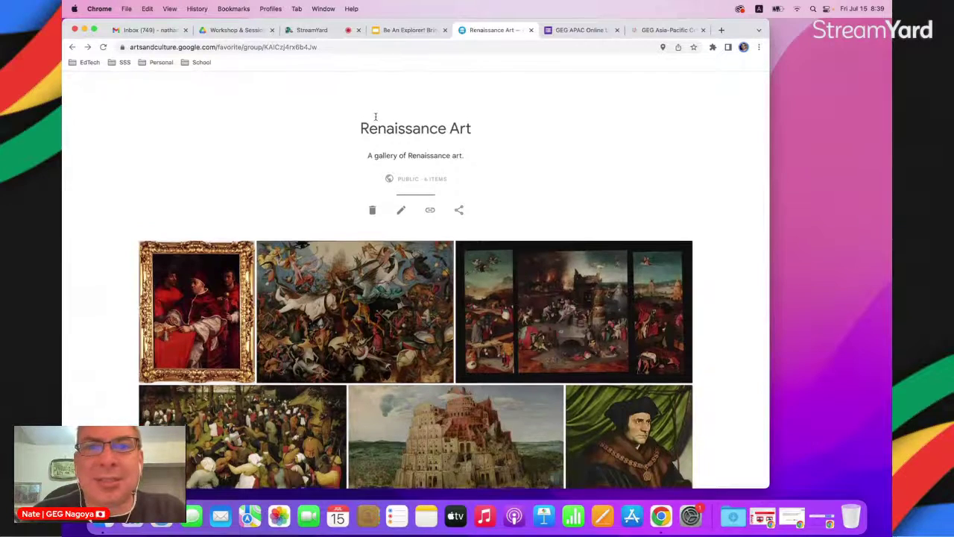
click(71, 47)
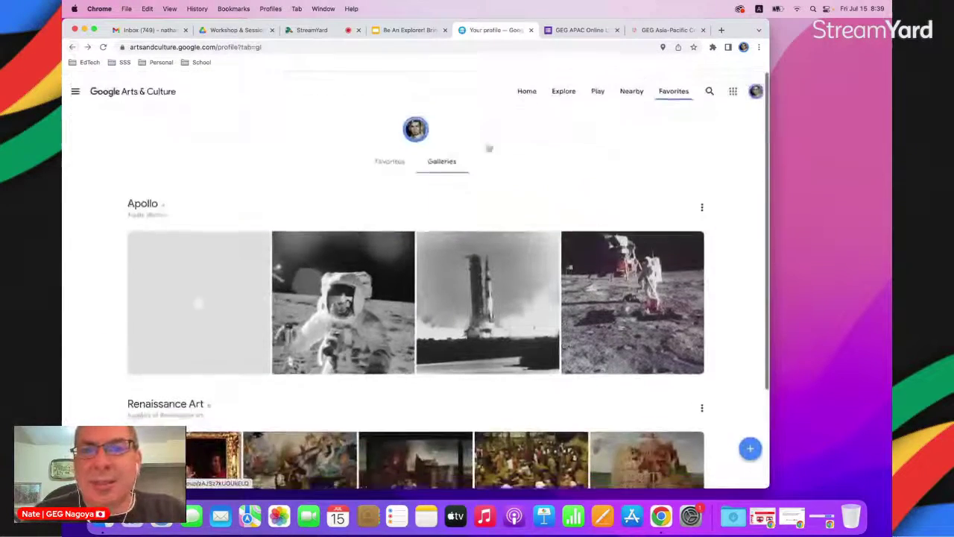
Go to Explore and open the 360° videos collection from the highlights carousel
click(558, 91)
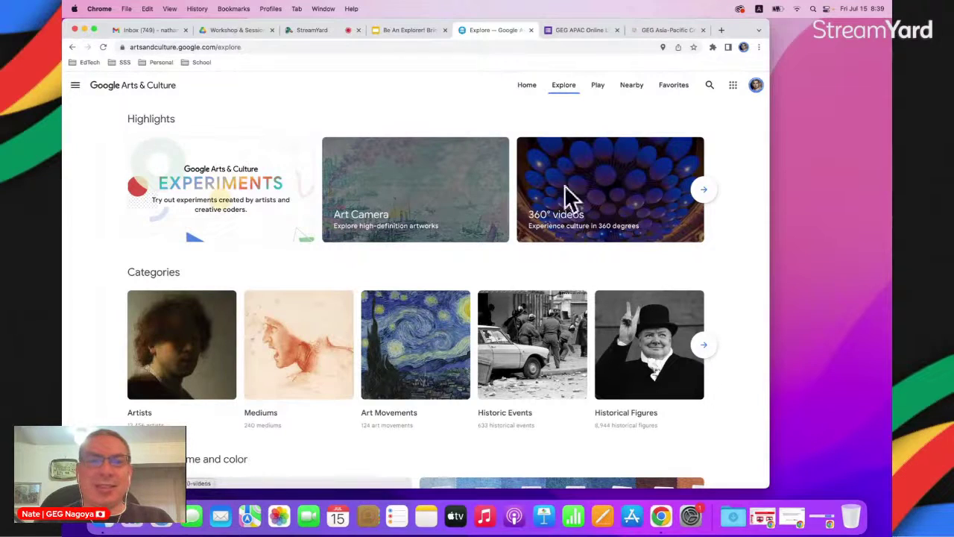
click(705, 191)
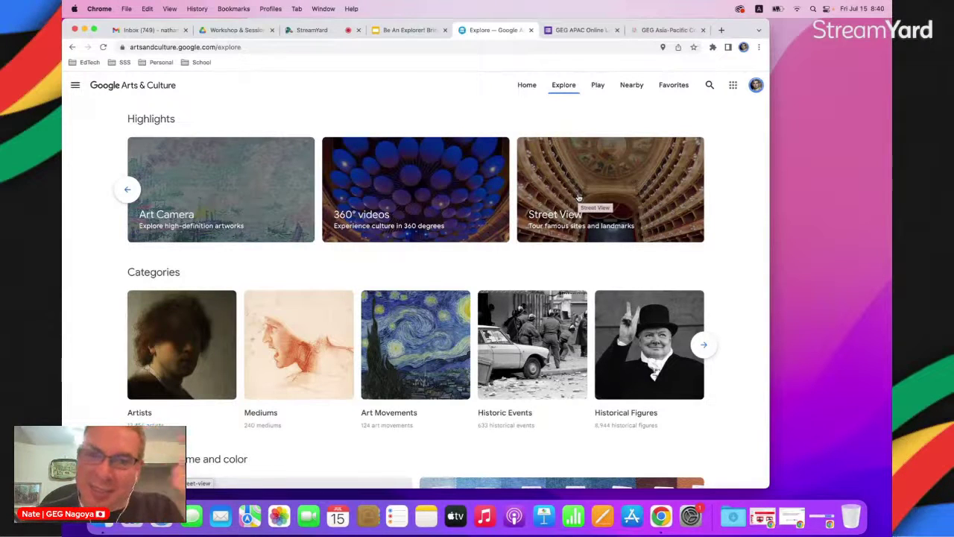
click(384, 187)
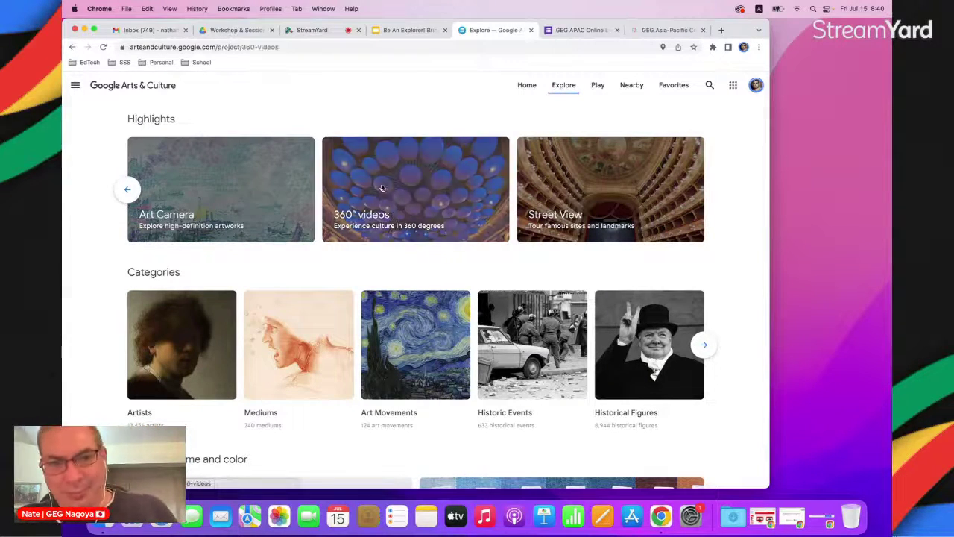
Scroll through the 360° videos, from Meet a Prehistoric Sea Dragon to The Kinescope, then go back to Explore
scroll(102, 399, down, 5)
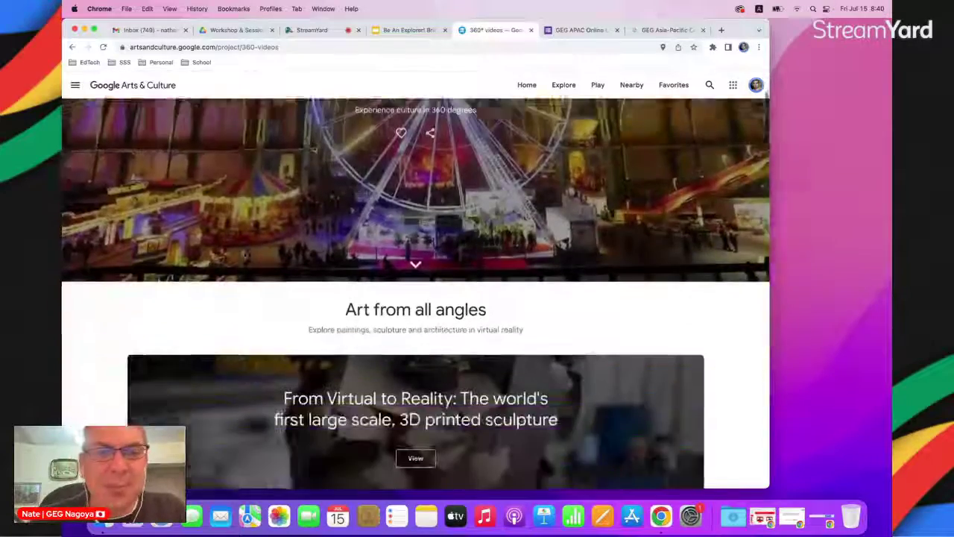
scroll(102, 398, down, 10)
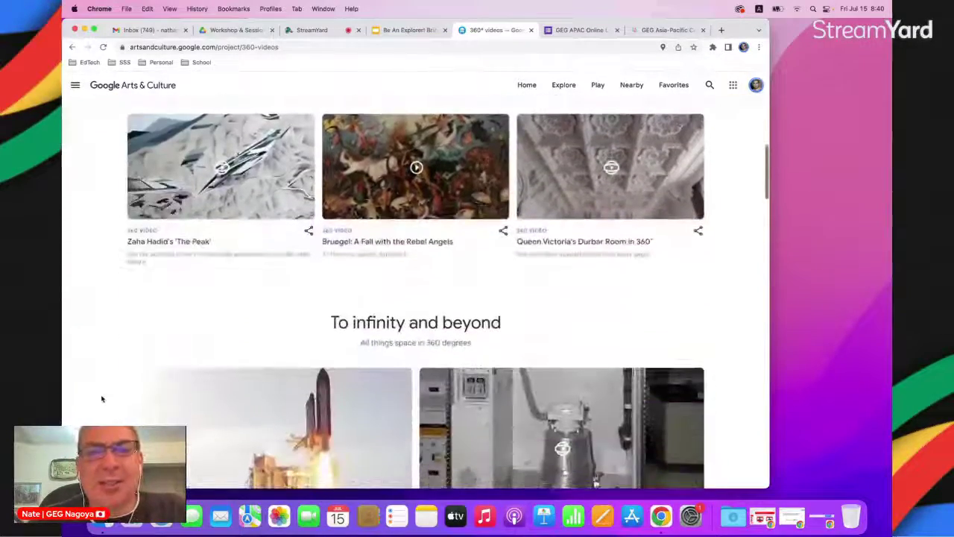
scroll(102, 399, down, 7)
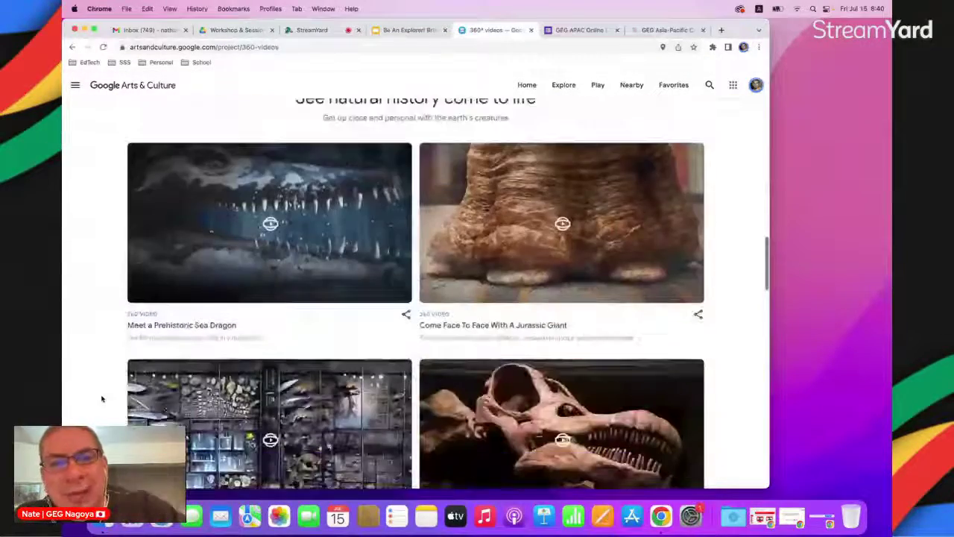
scroll(102, 399, down, 1)
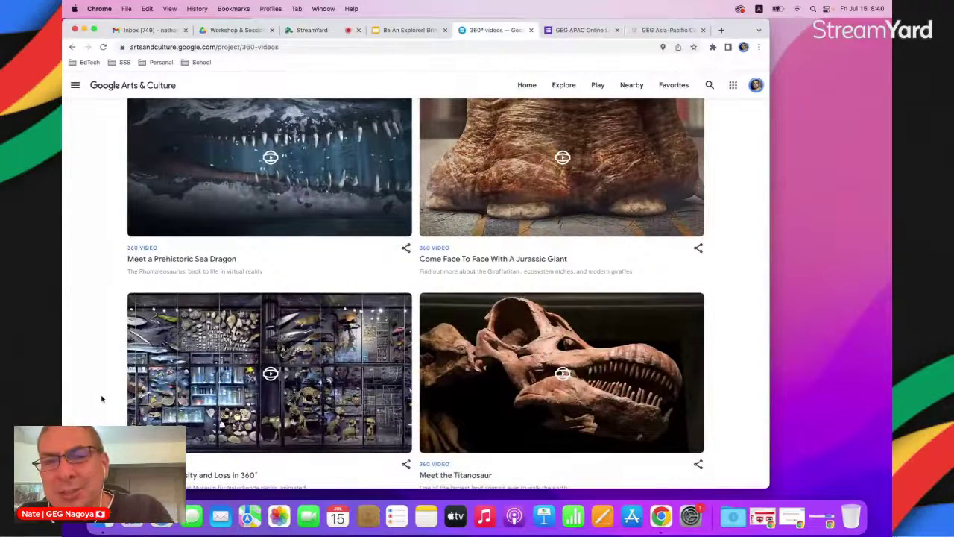
scroll(102, 397, up, 1)
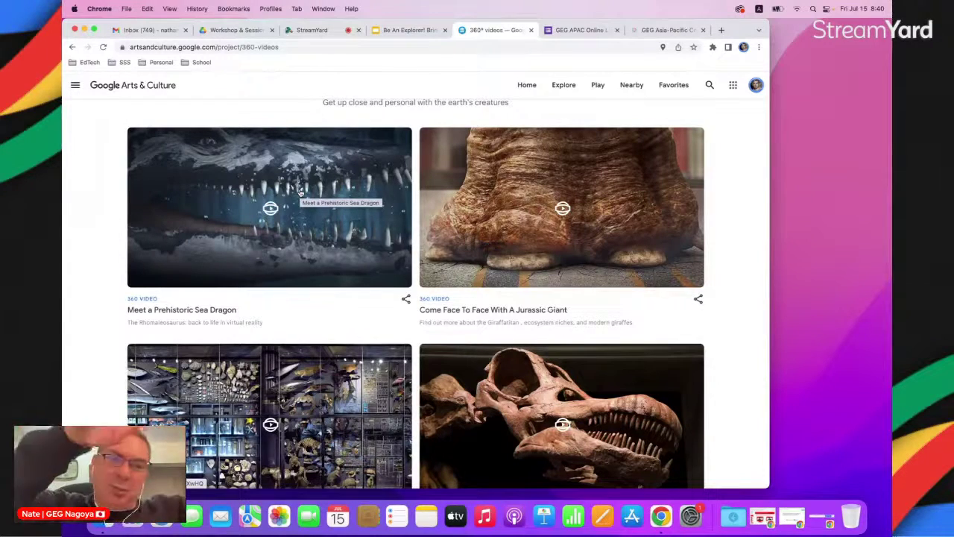
scroll(300, 192, down, 5)
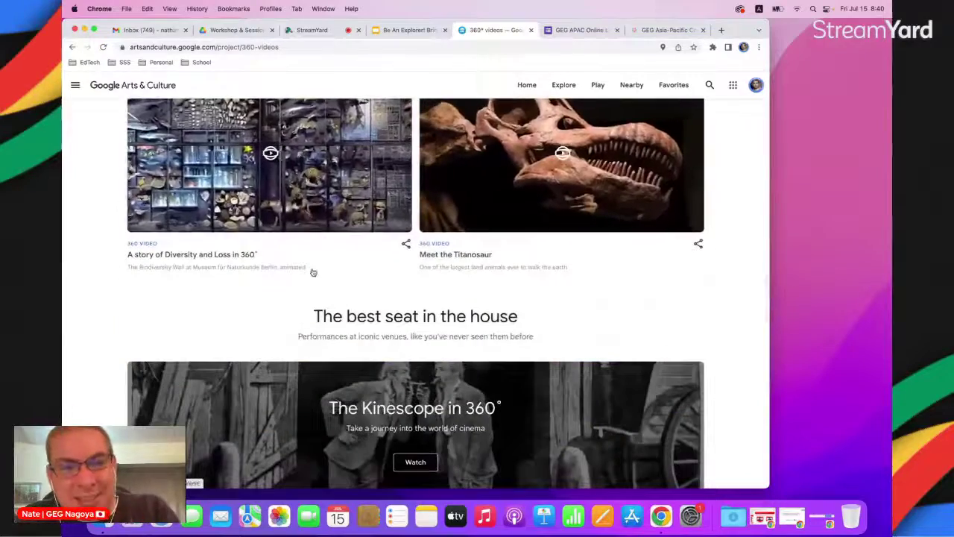
scroll(313, 271, down, 4)
scroll(313, 272, up, 10)
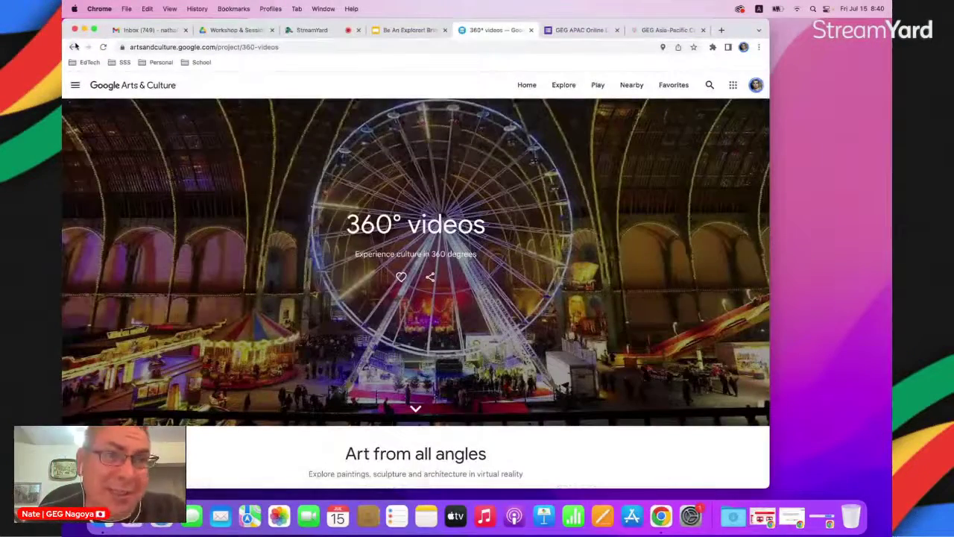
click(74, 46)
Open Street View and scroll down to the Taj Mahal, Versailles, Giza and Colosseum tours
click(573, 187)
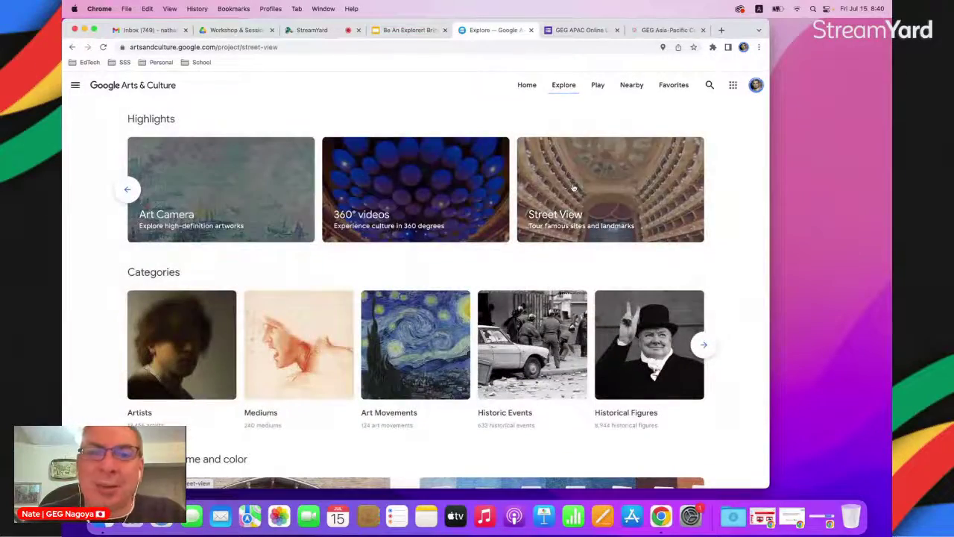
scroll(744, 315, down, 5)
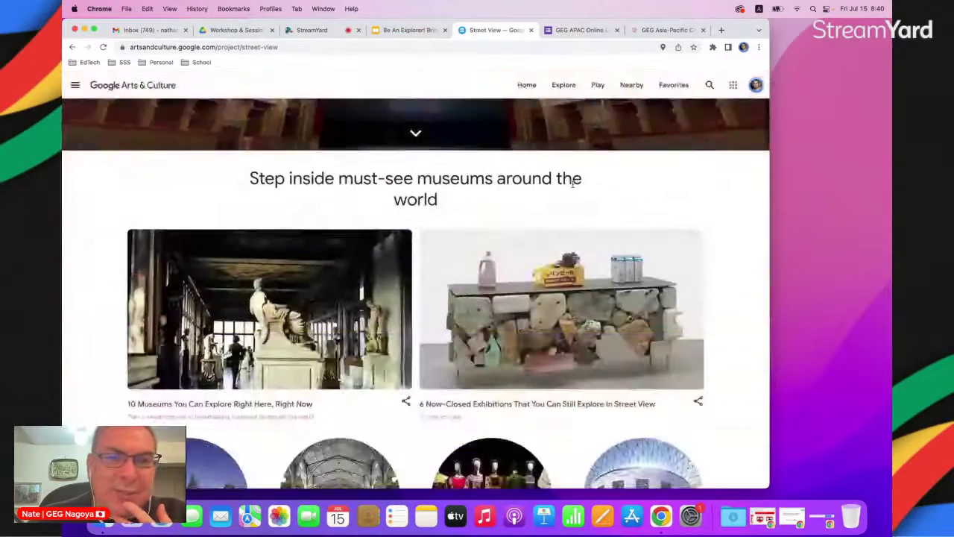
scroll(743, 315, down, 7)
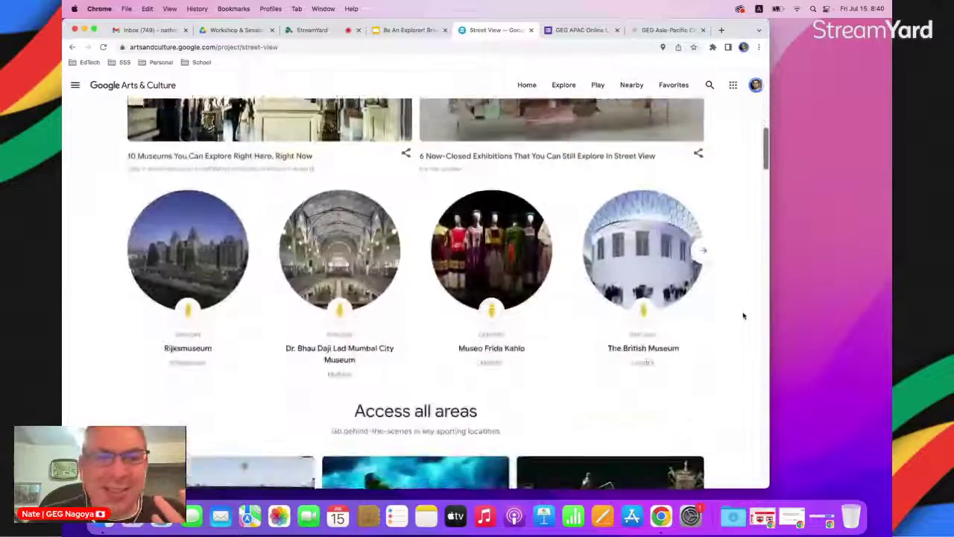
scroll(743, 316, down, 5)
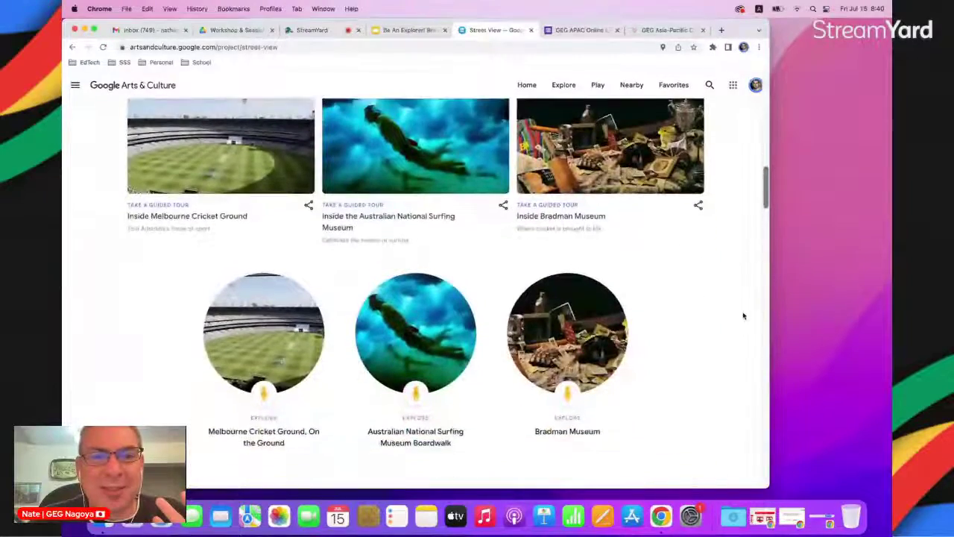
scroll(744, 316, down, 4)
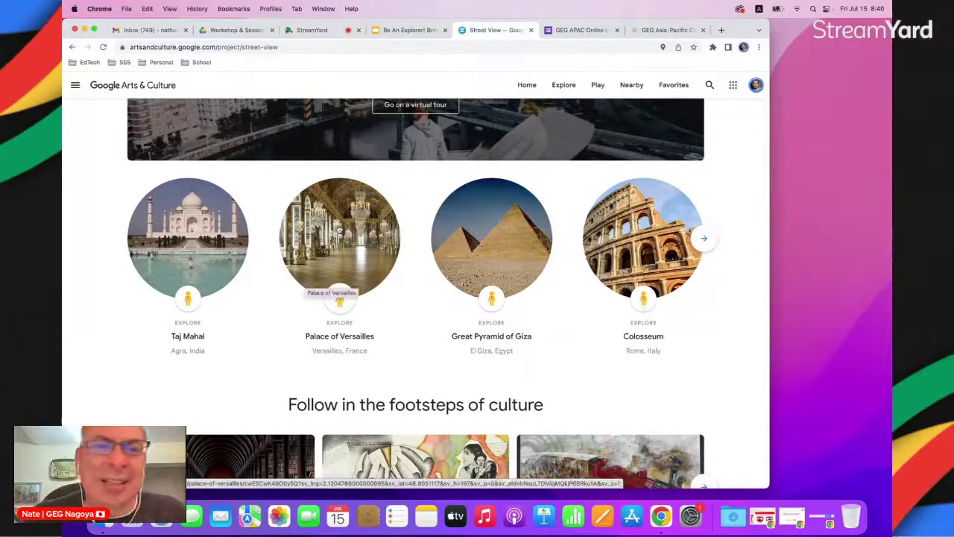
Enter the Palace of Versailles in Street View and look around the hall and its ceiling painting
click(339, 298)
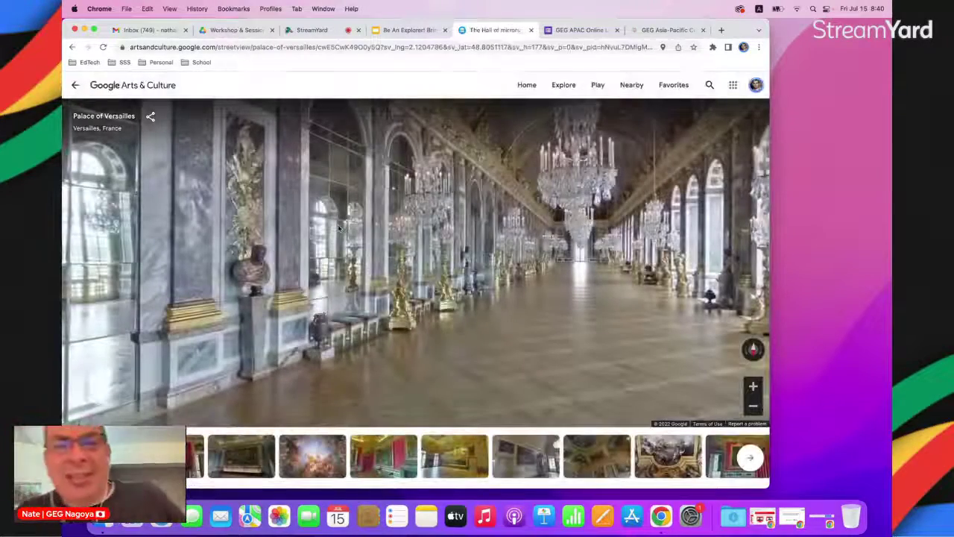
drag(493, 231, 386, 237)
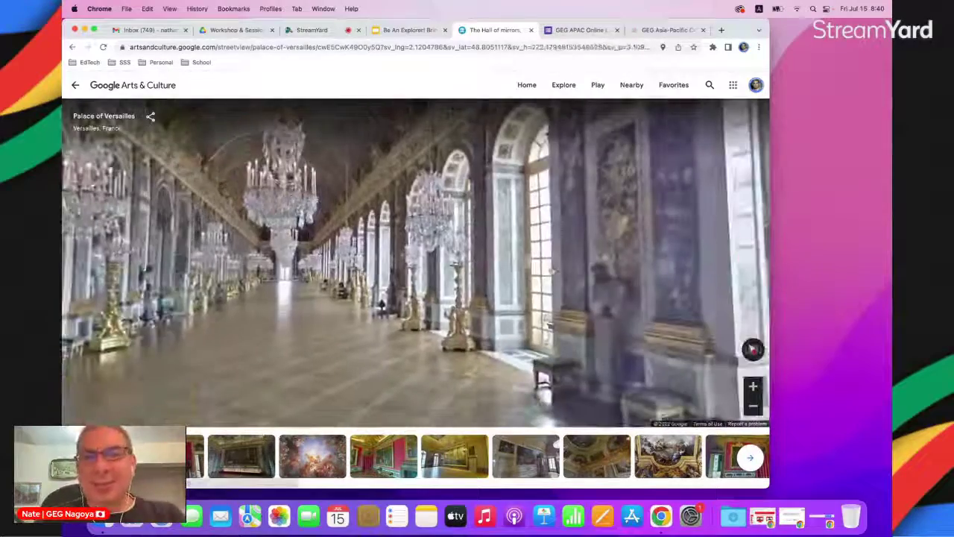
click(386, 237)
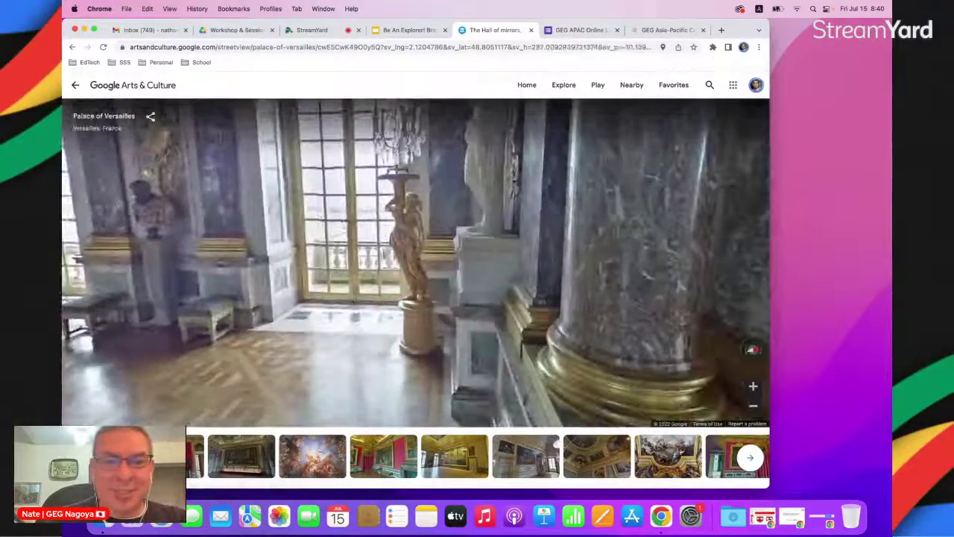
click(322, 460)
drag(430, 311, 347, 72)
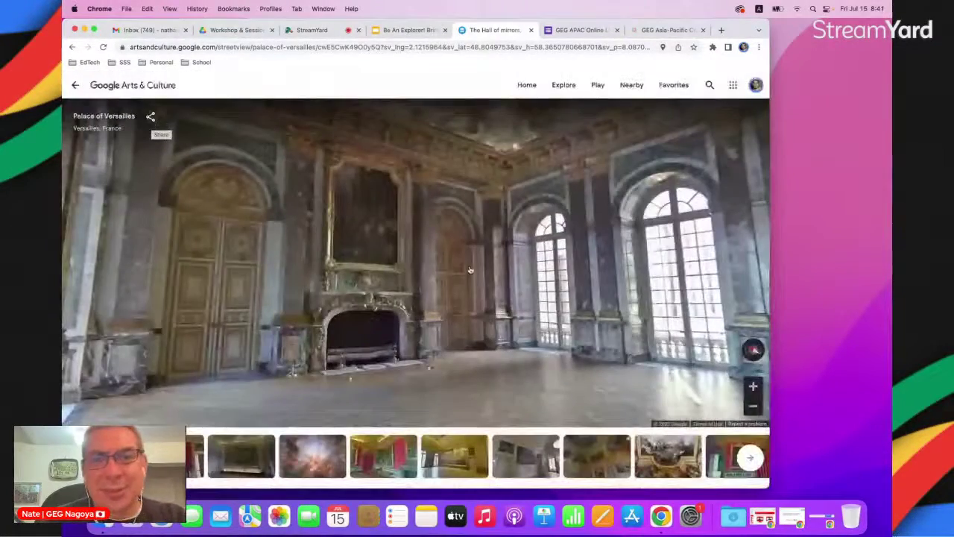
drag(470, 269, 217, 272)
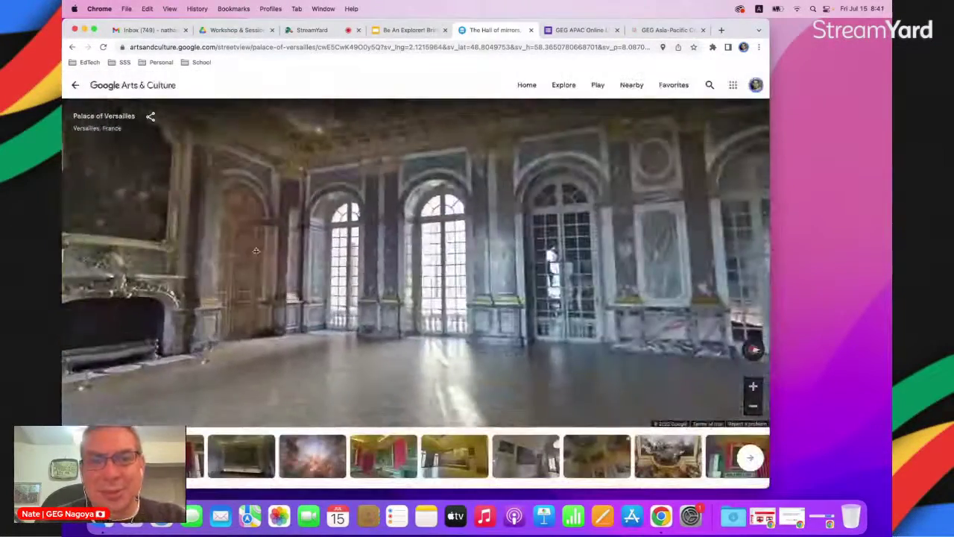
Visit the Coronation painting room and gilded doors, then return to the Street View collection
click(473, 458)
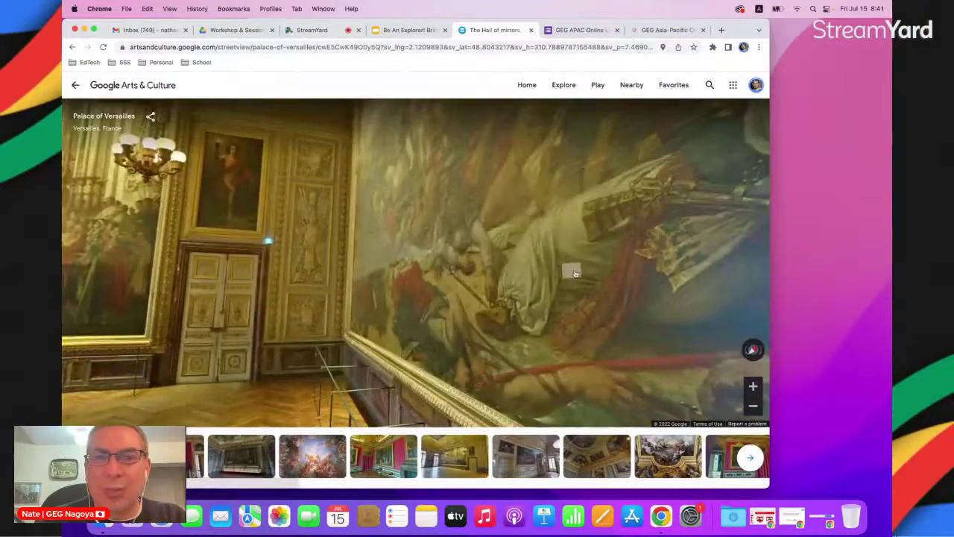
click(574, 273)
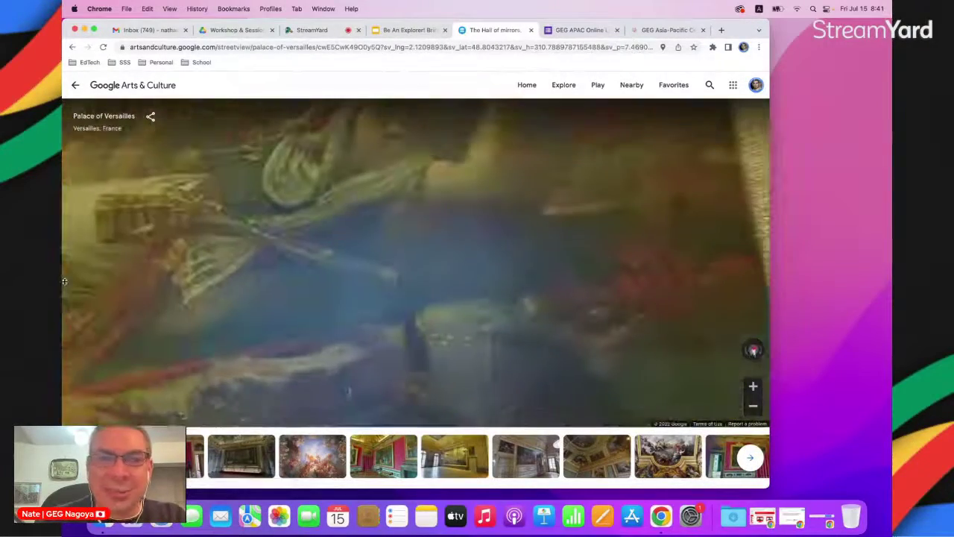
drag(559, 288, 123, 302)
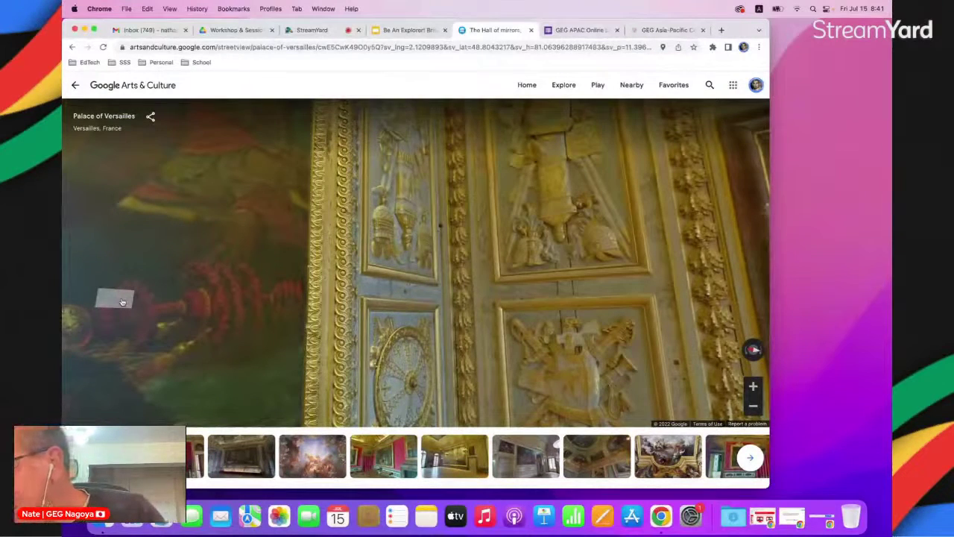
click(311, 323)
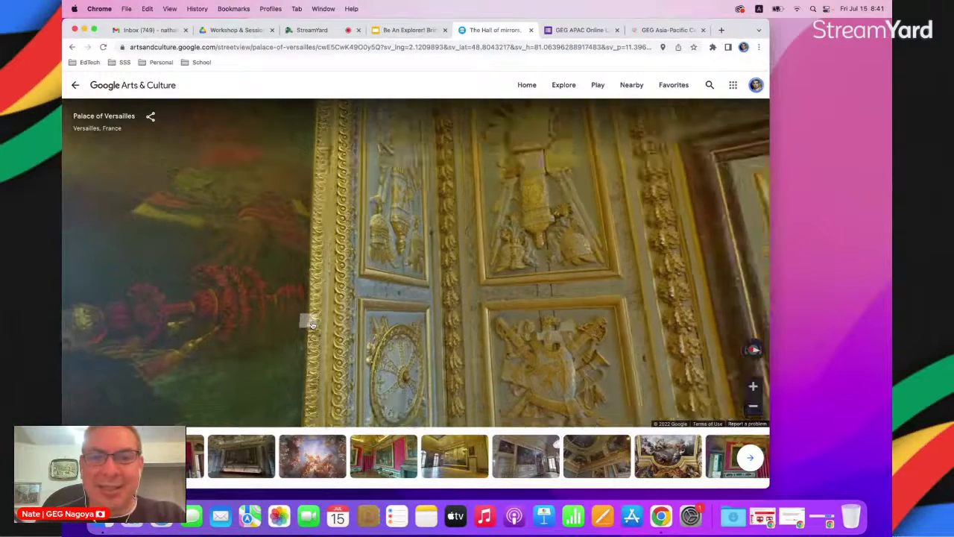
click(76, 87)
Scroll through 'Follow in the footsteps of culture', then switch to the Be An Explorer slide deck
scroll(403, 225, down, 5)
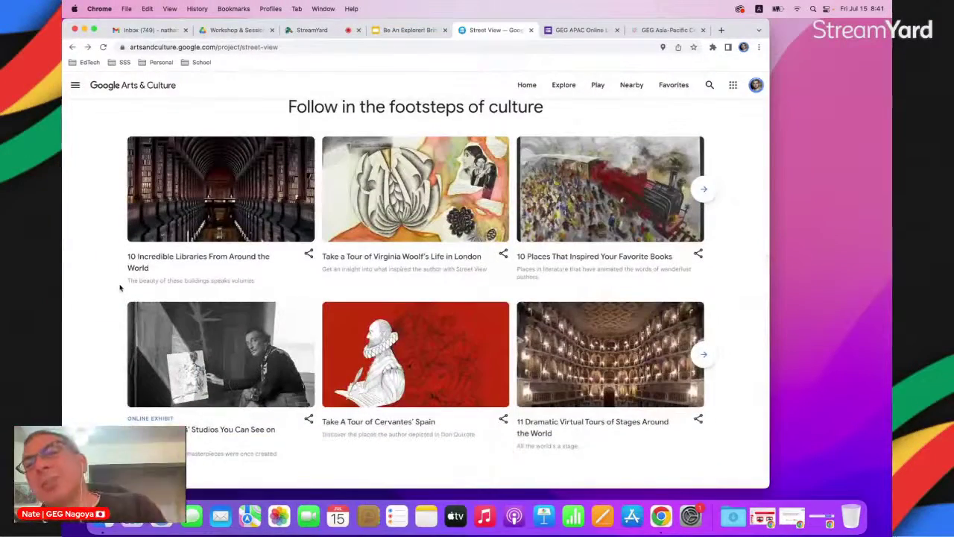
scroll(119, 288, down, 3)
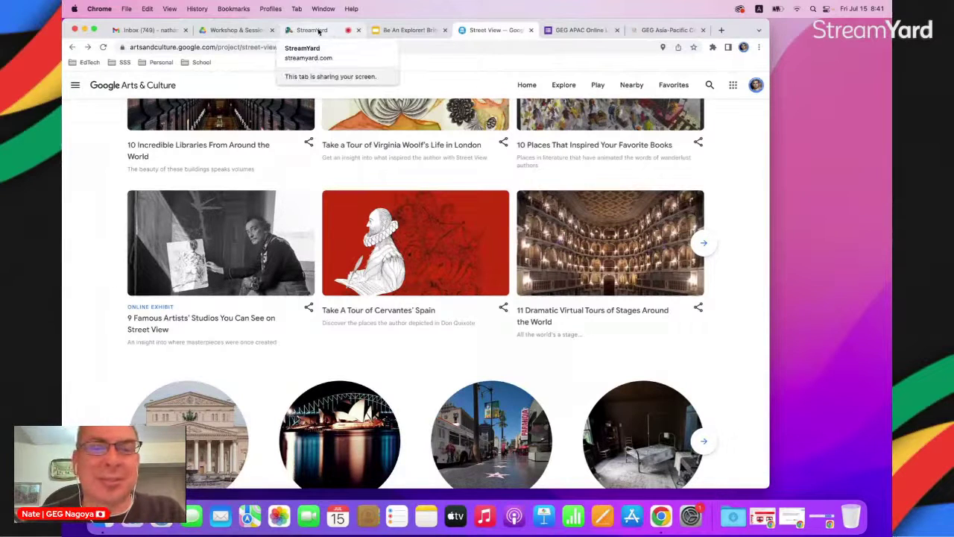
click(406, 30)
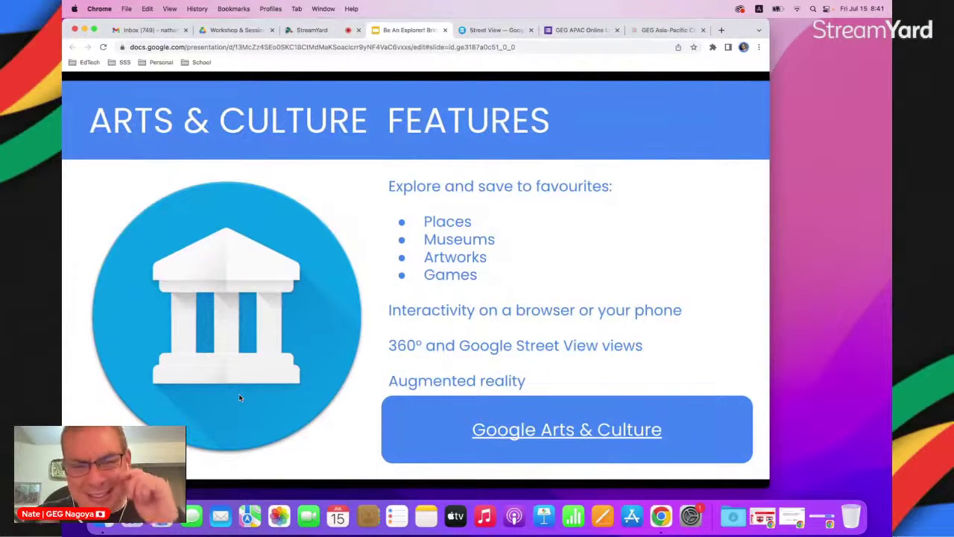
Start the slideshow full screen with Cmd+Enter and advance to the TEACH SDGs slide
key(super+Return)
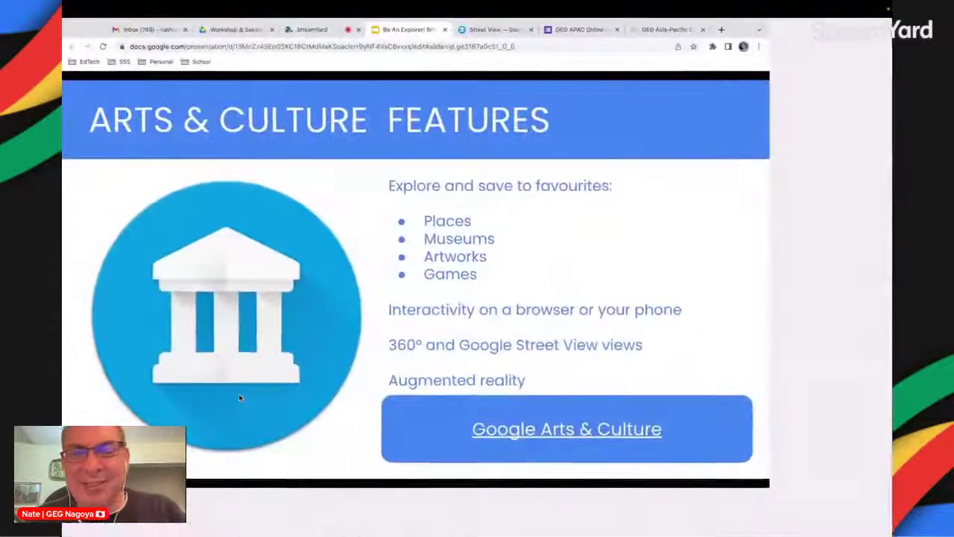
key(Right)
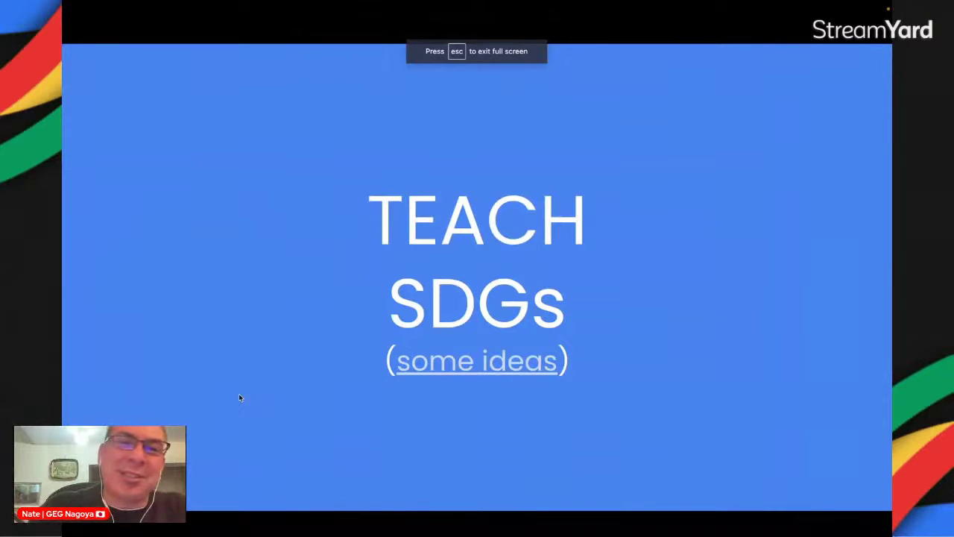